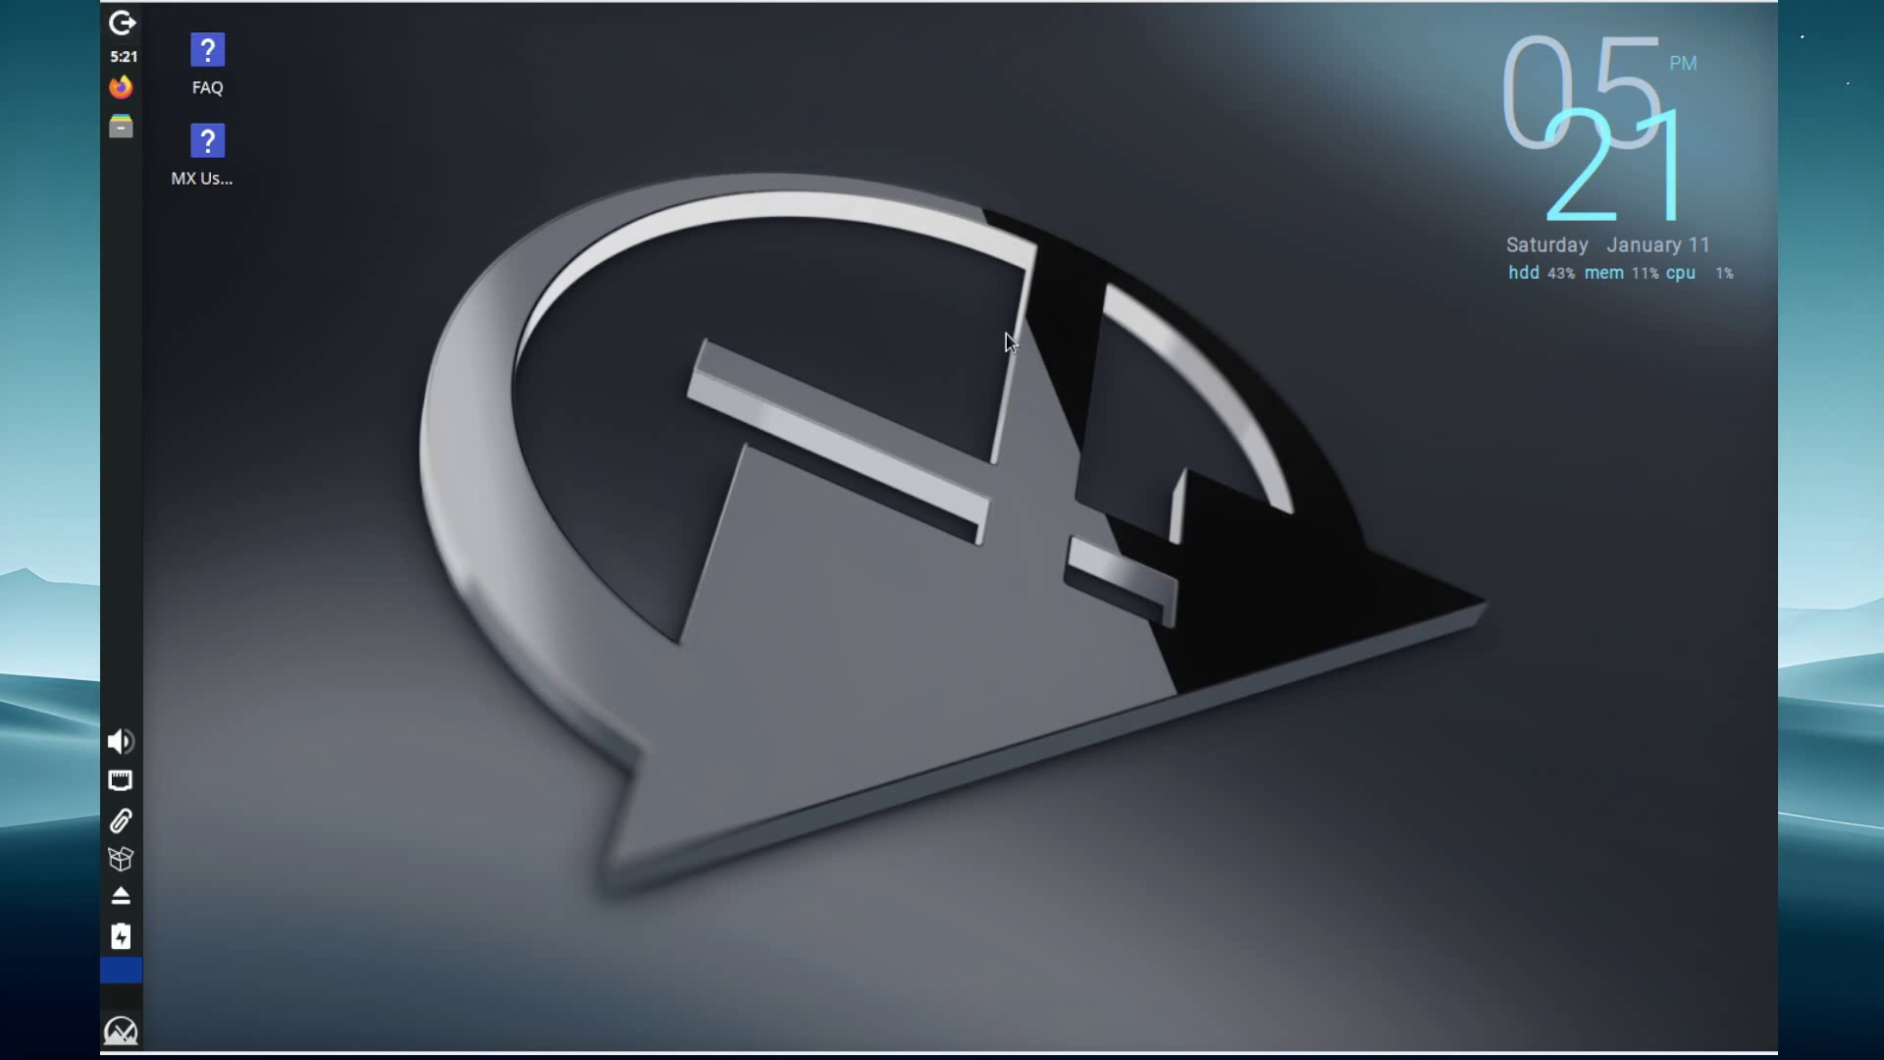
Launch Disk Manager from MX Tools with the admin password, view sda1 (ext4, 24.4 GB), then close it
{"action": "left_click", "coordinate": [121, 1032]}
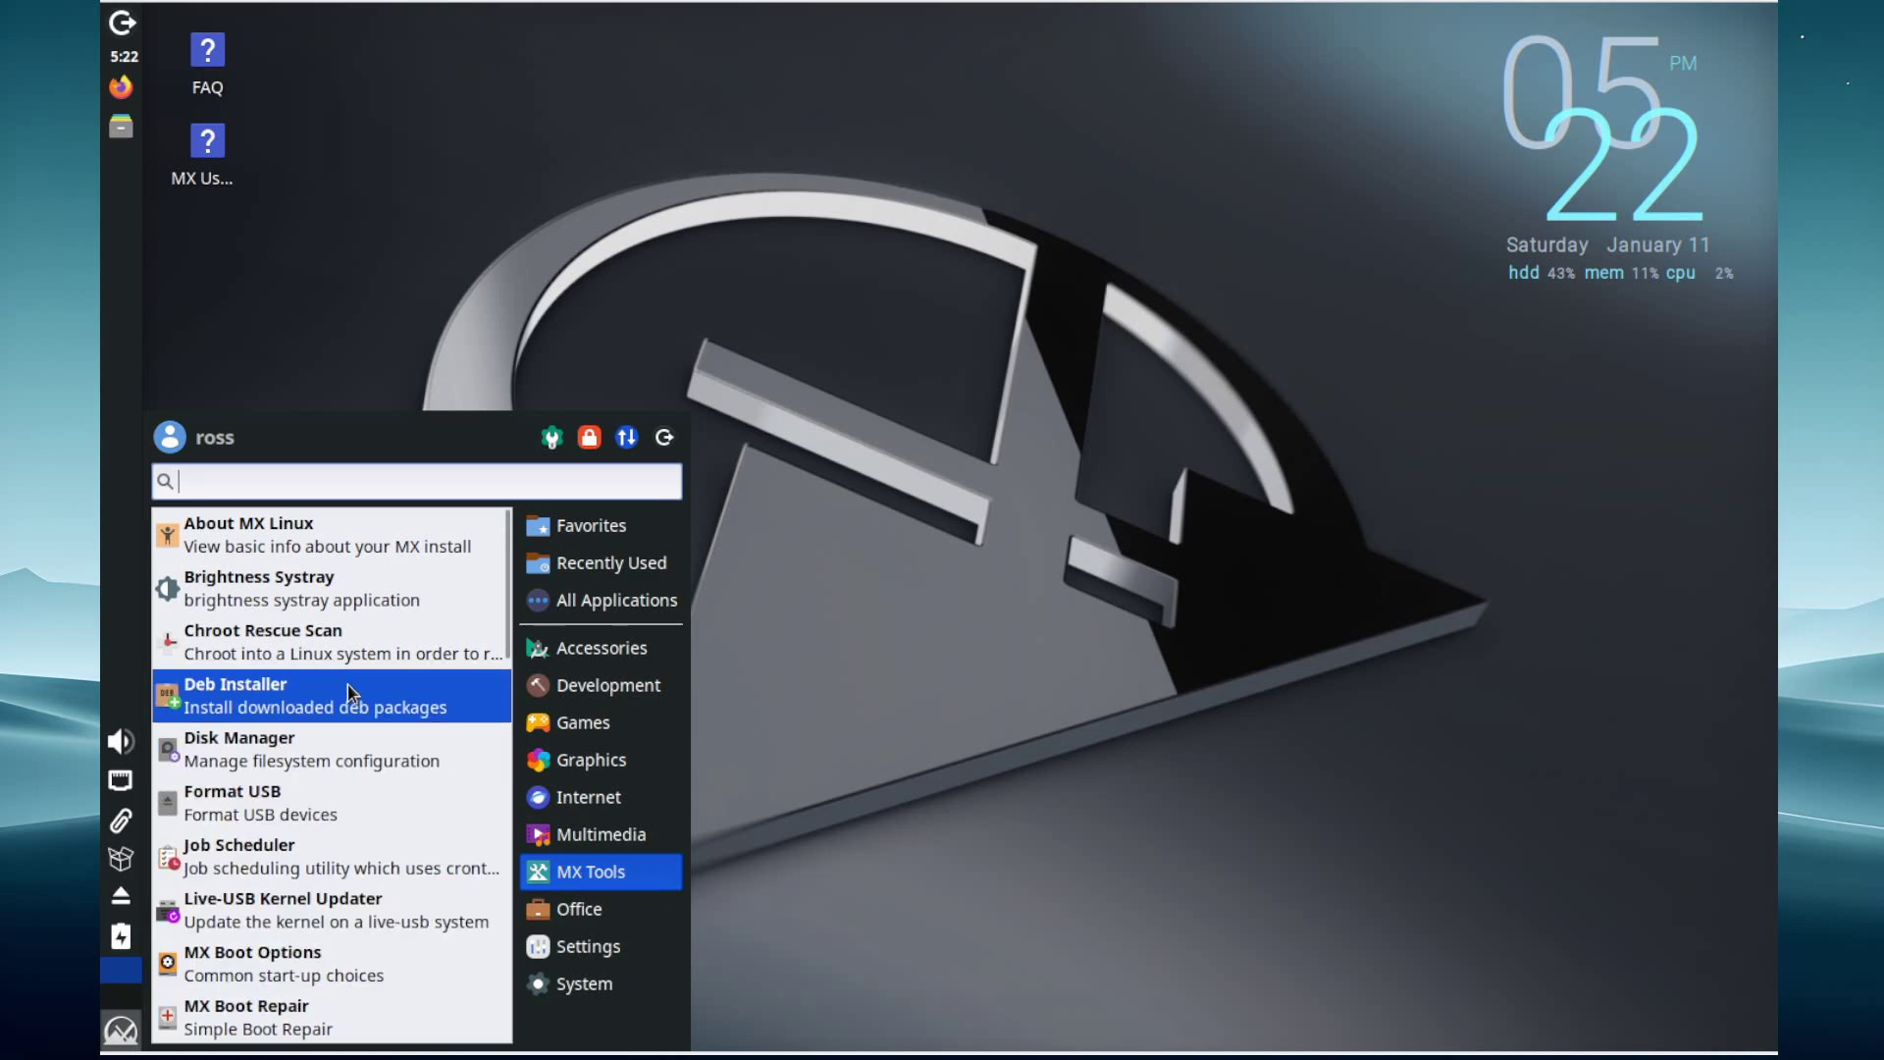
{"action": "left_click", "coordinate": [331, 771]}
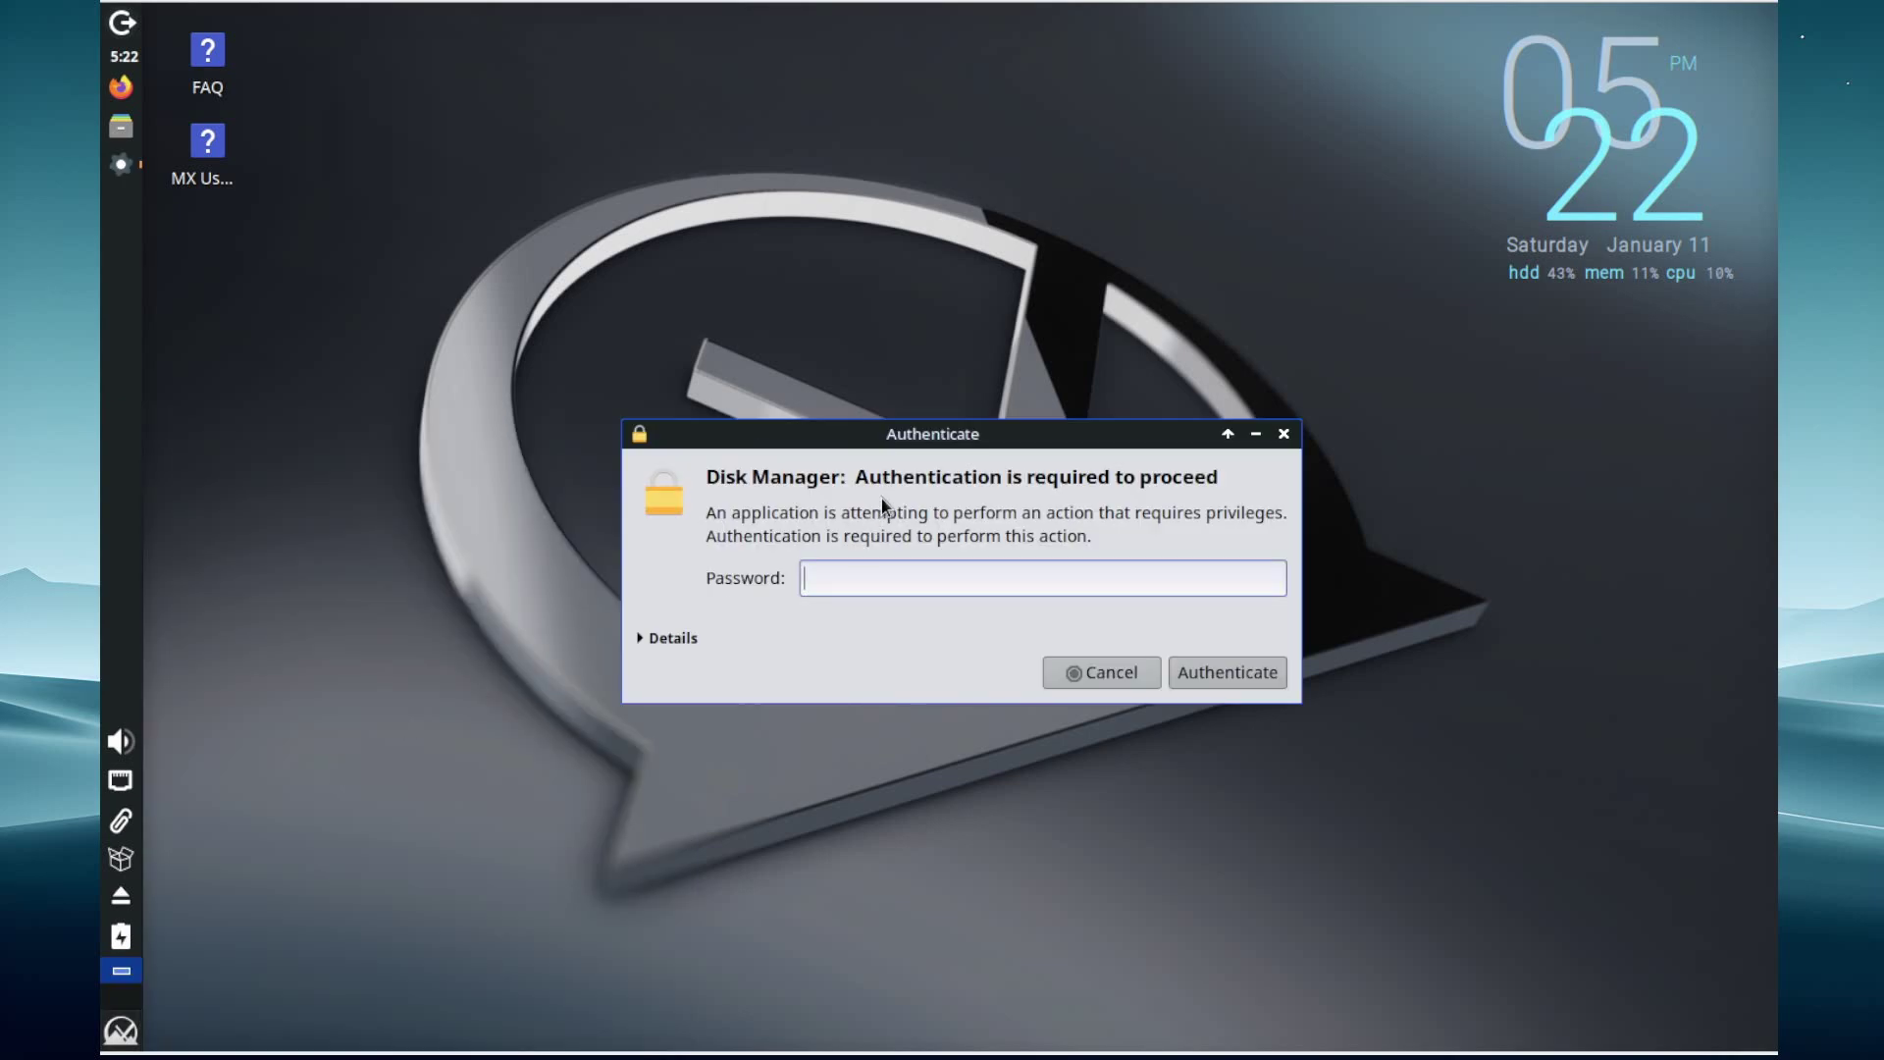
{"action": "type", "text": "****"}
{"action": "key", "text": "Return"}
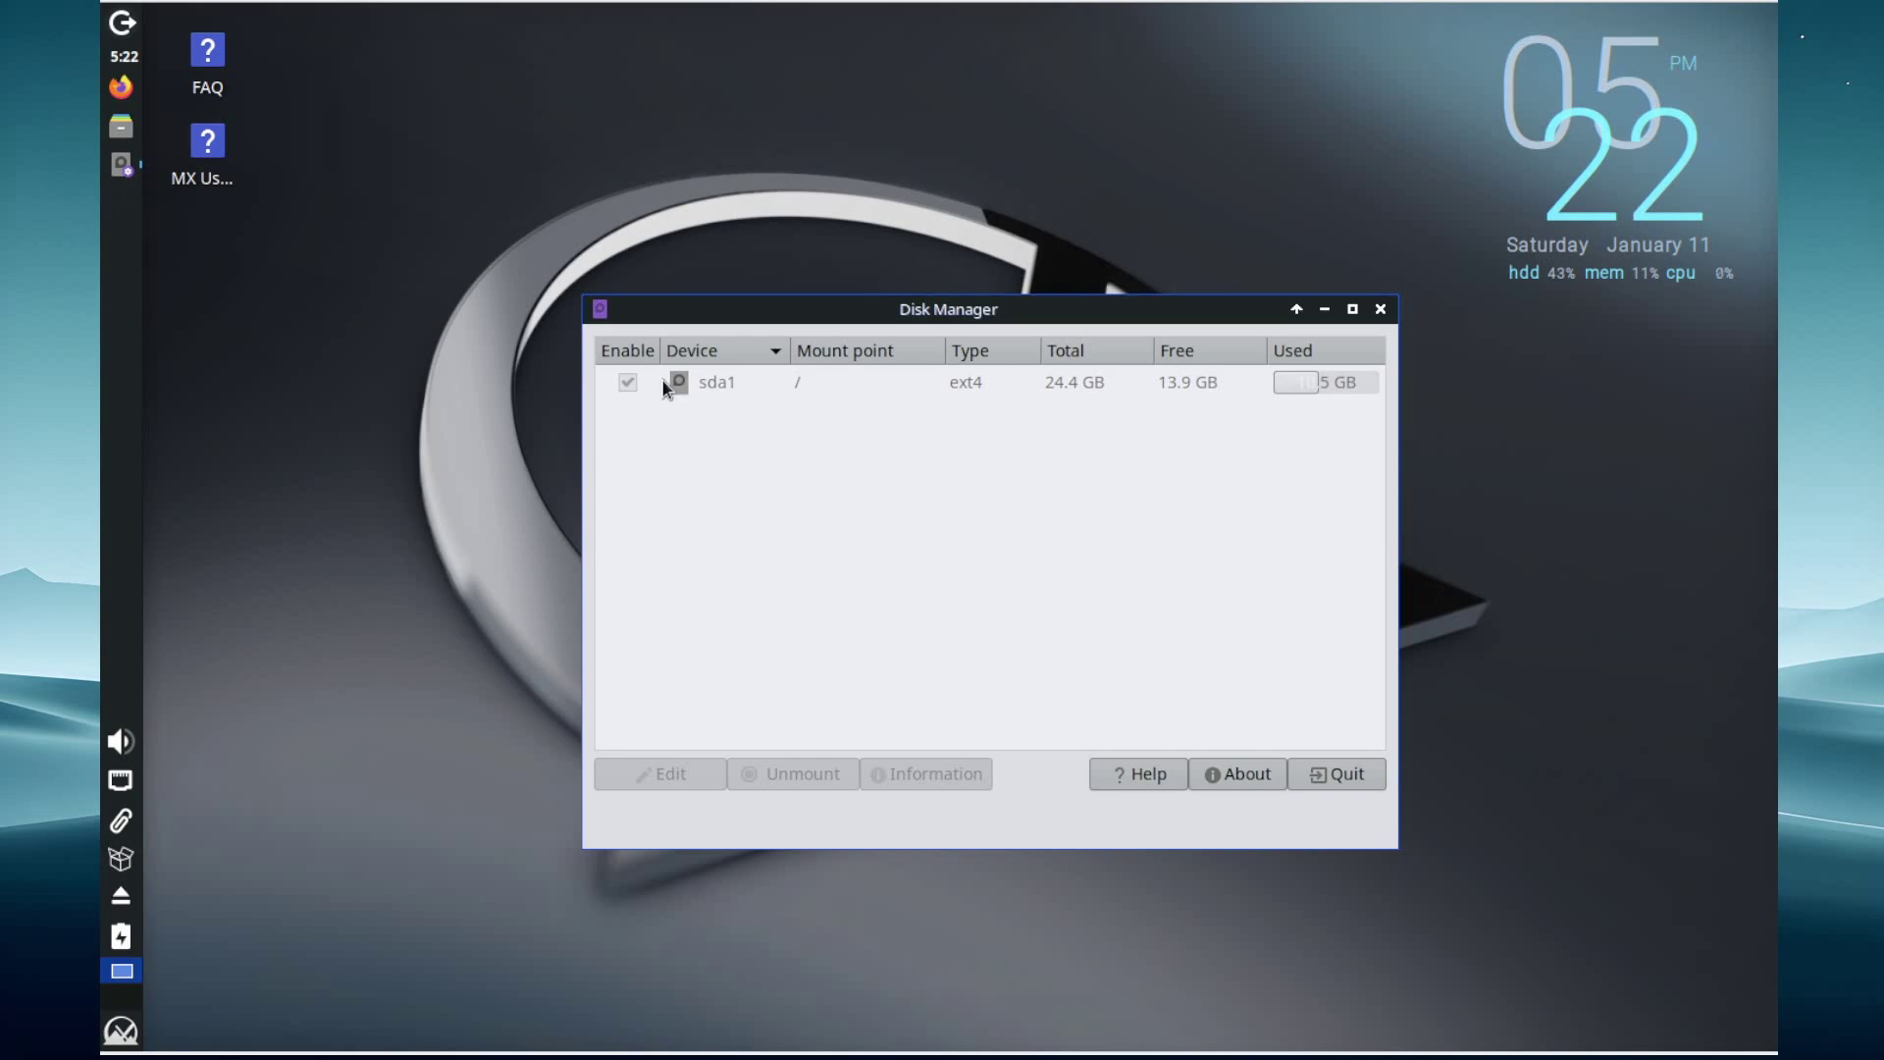
{"action": "left_click", "coordinate": [1379, 310]}
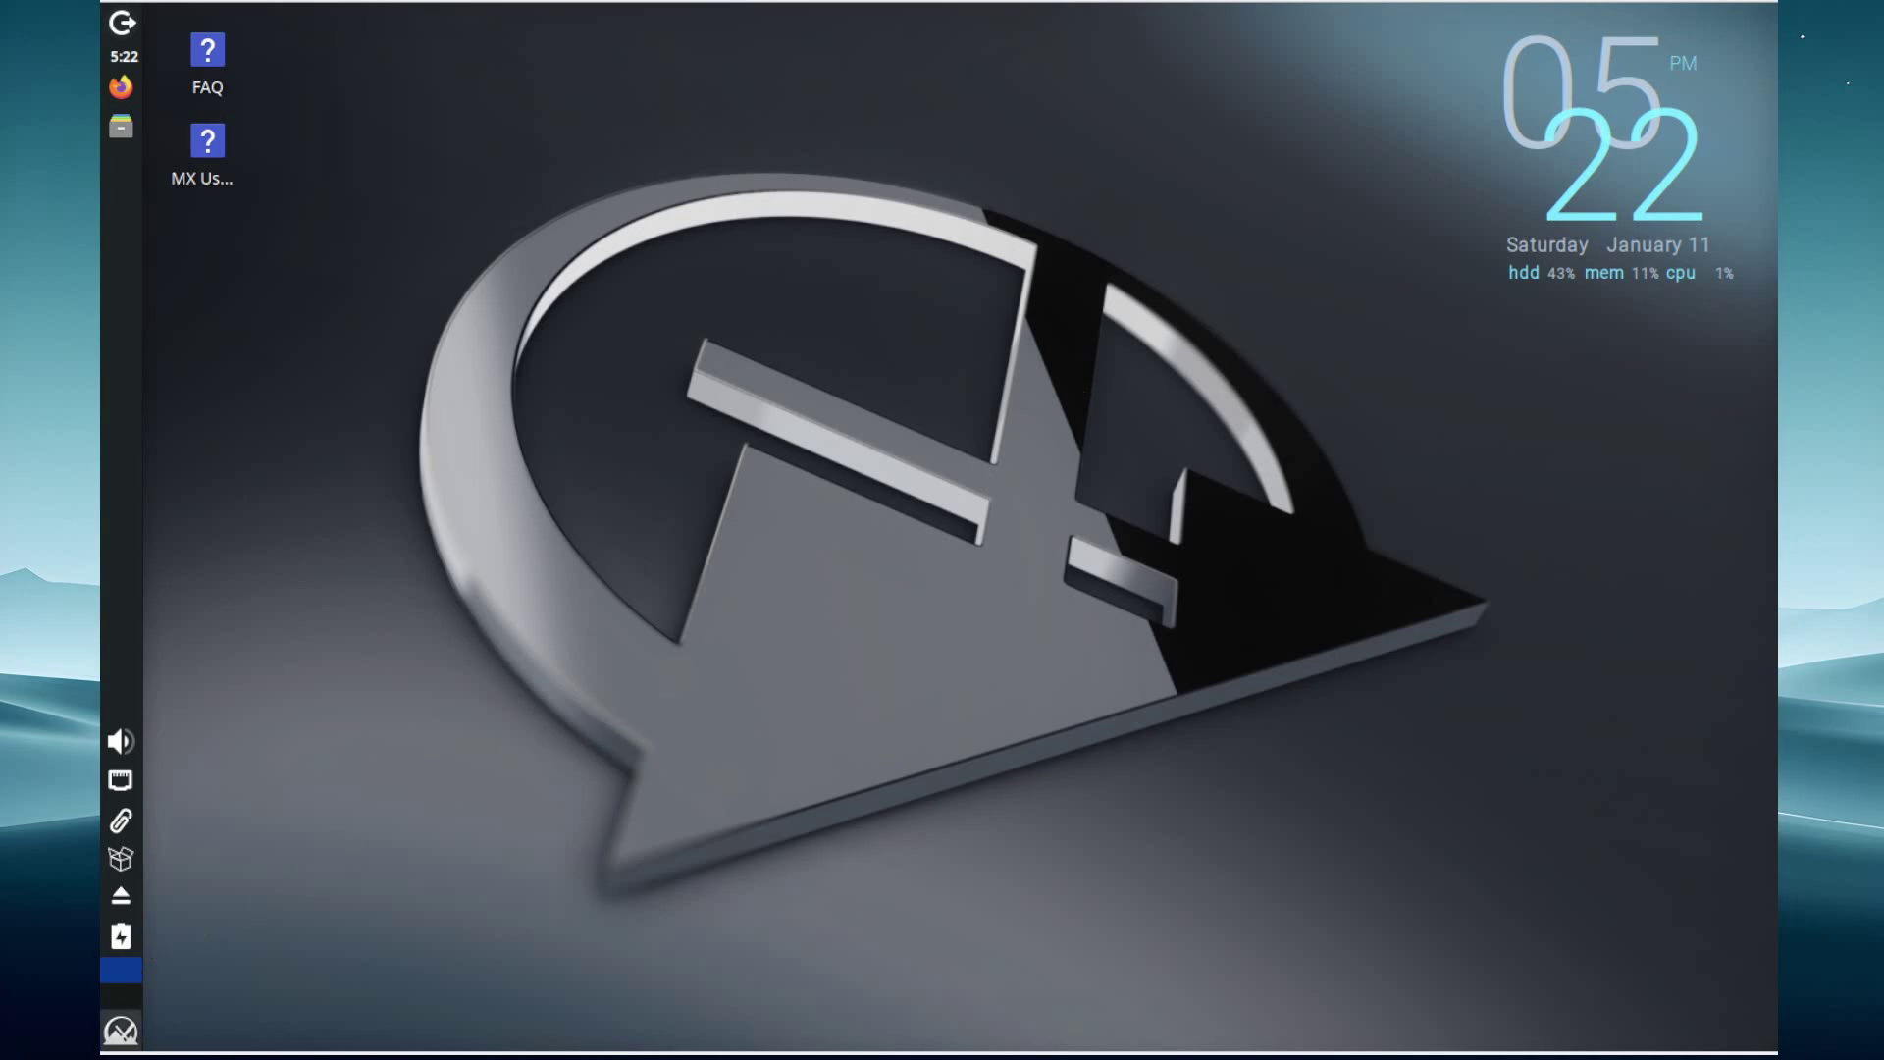
Search 'about' to open About MX Linux (MX-23.4 Libretto), then switch to its Welcome page
{"action": "left_click", "coordinate": [120, 1029]}
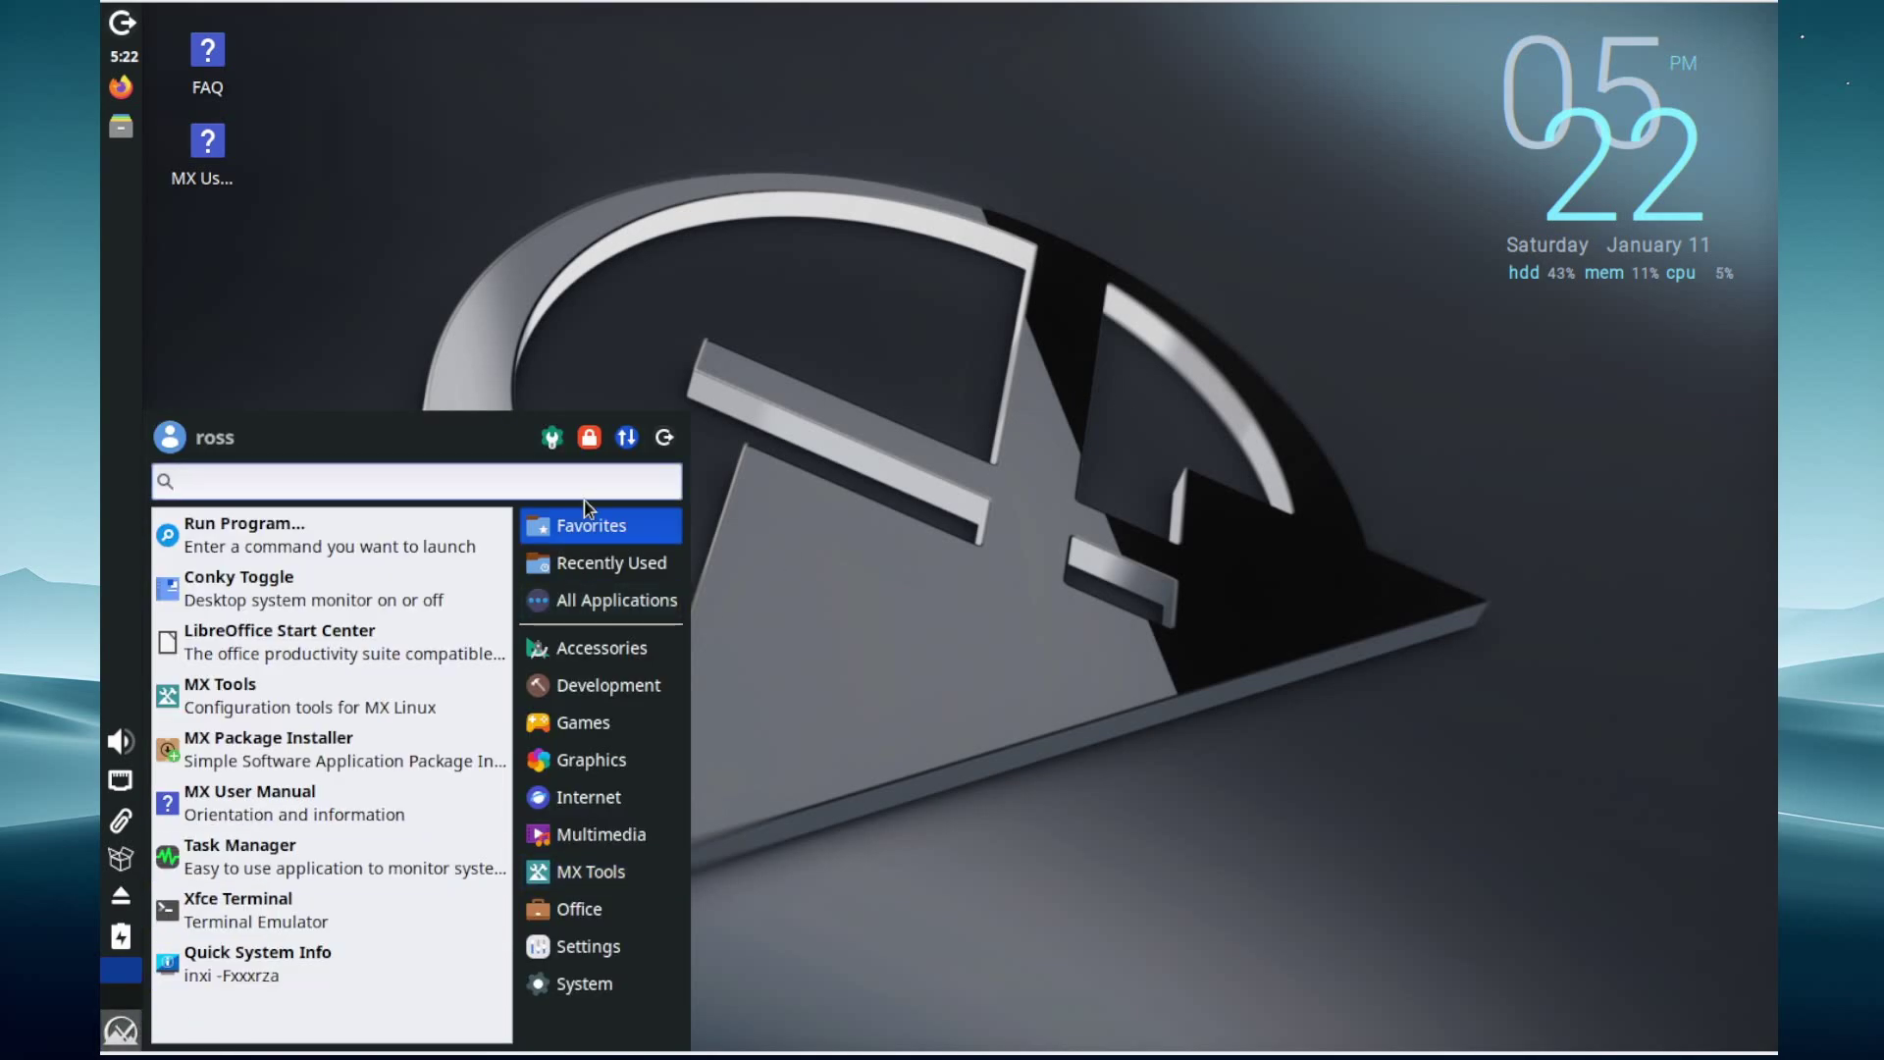
{"action": "type", "text": "about"}
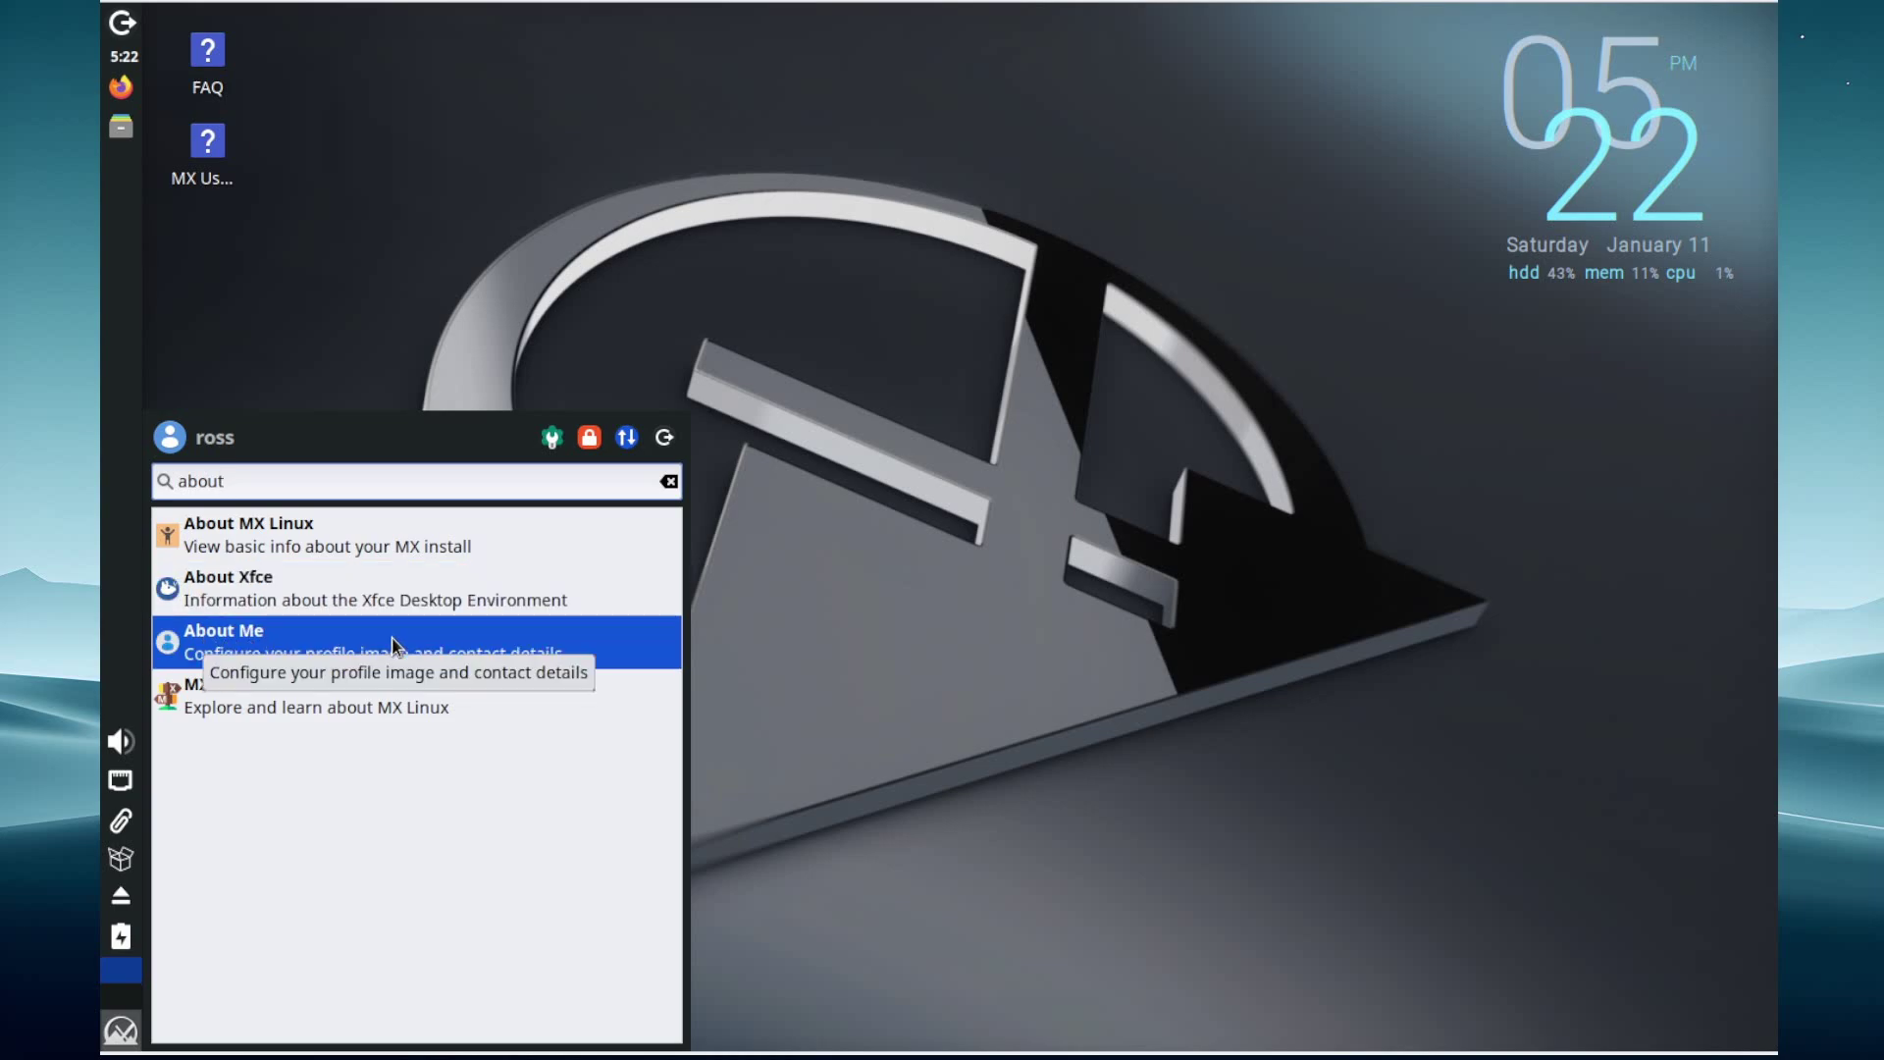
{"action": "left_click", "coordinate": [375, 539]}
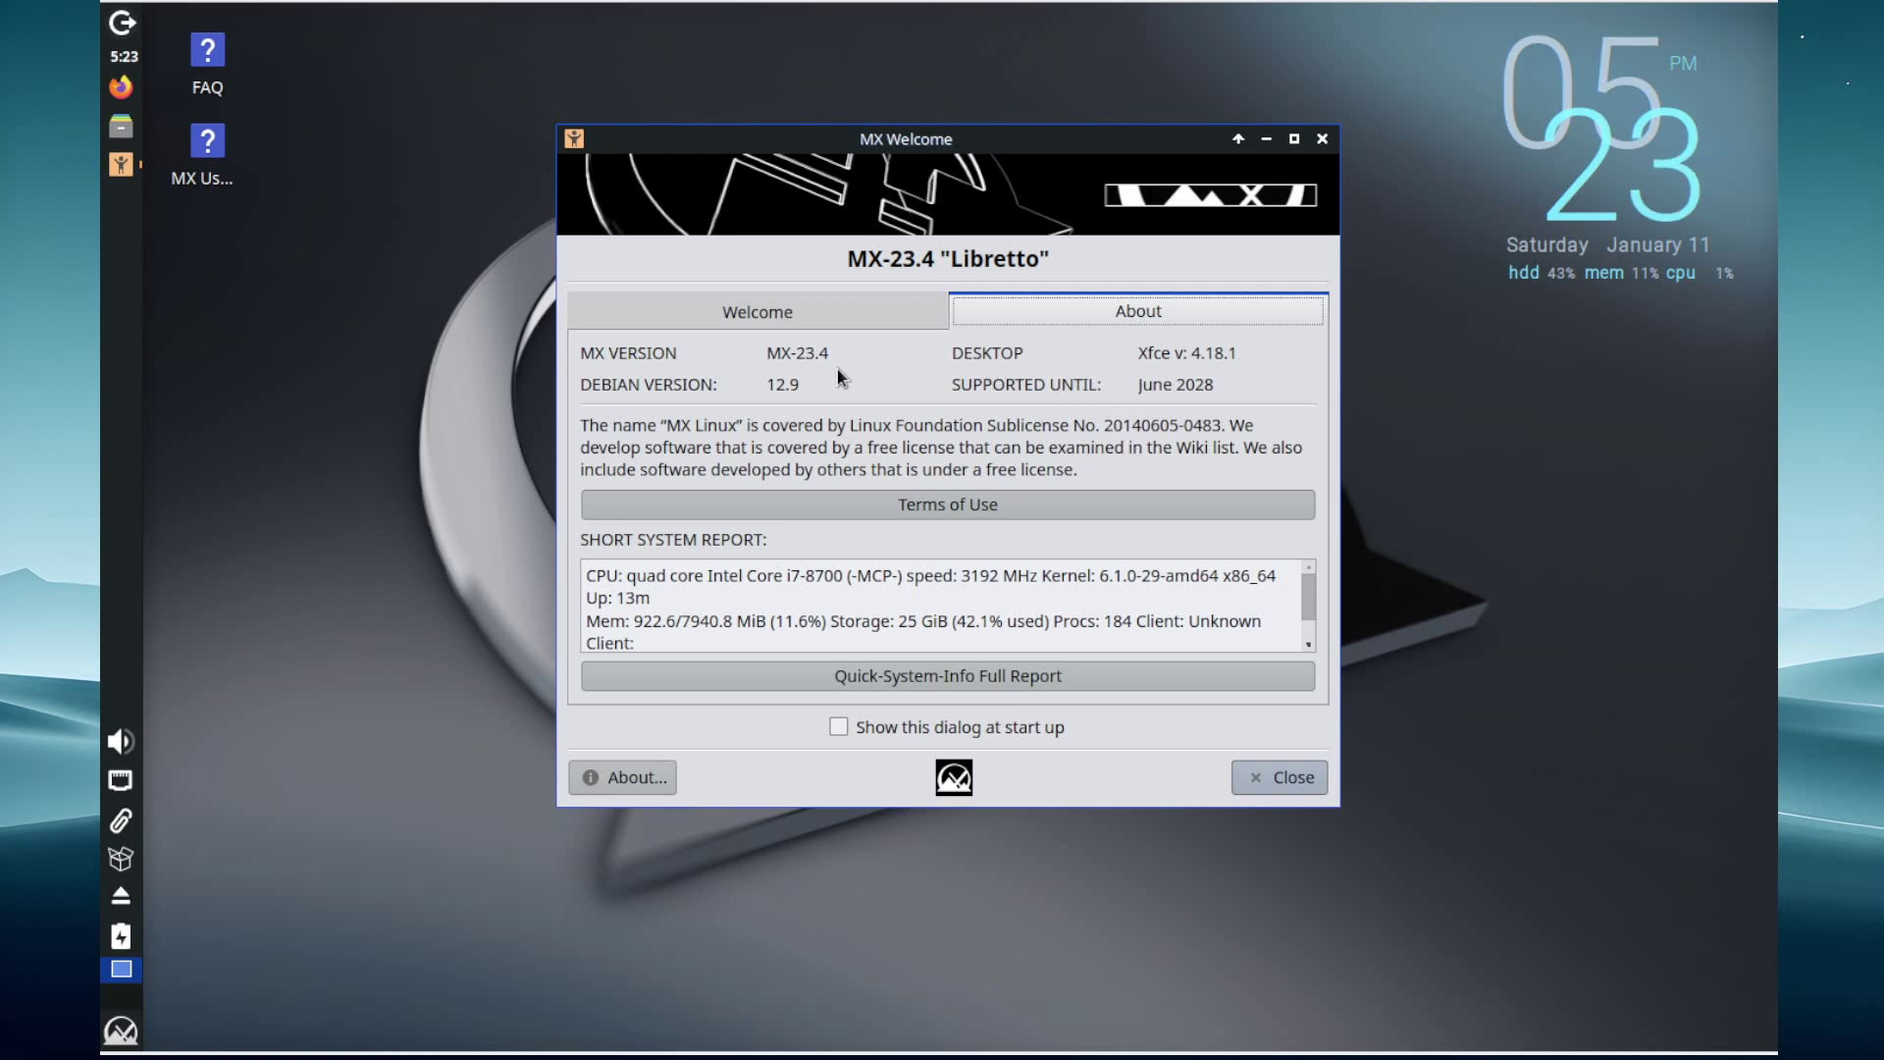
{"action": "left_click", "coordinate": [825, 318]}
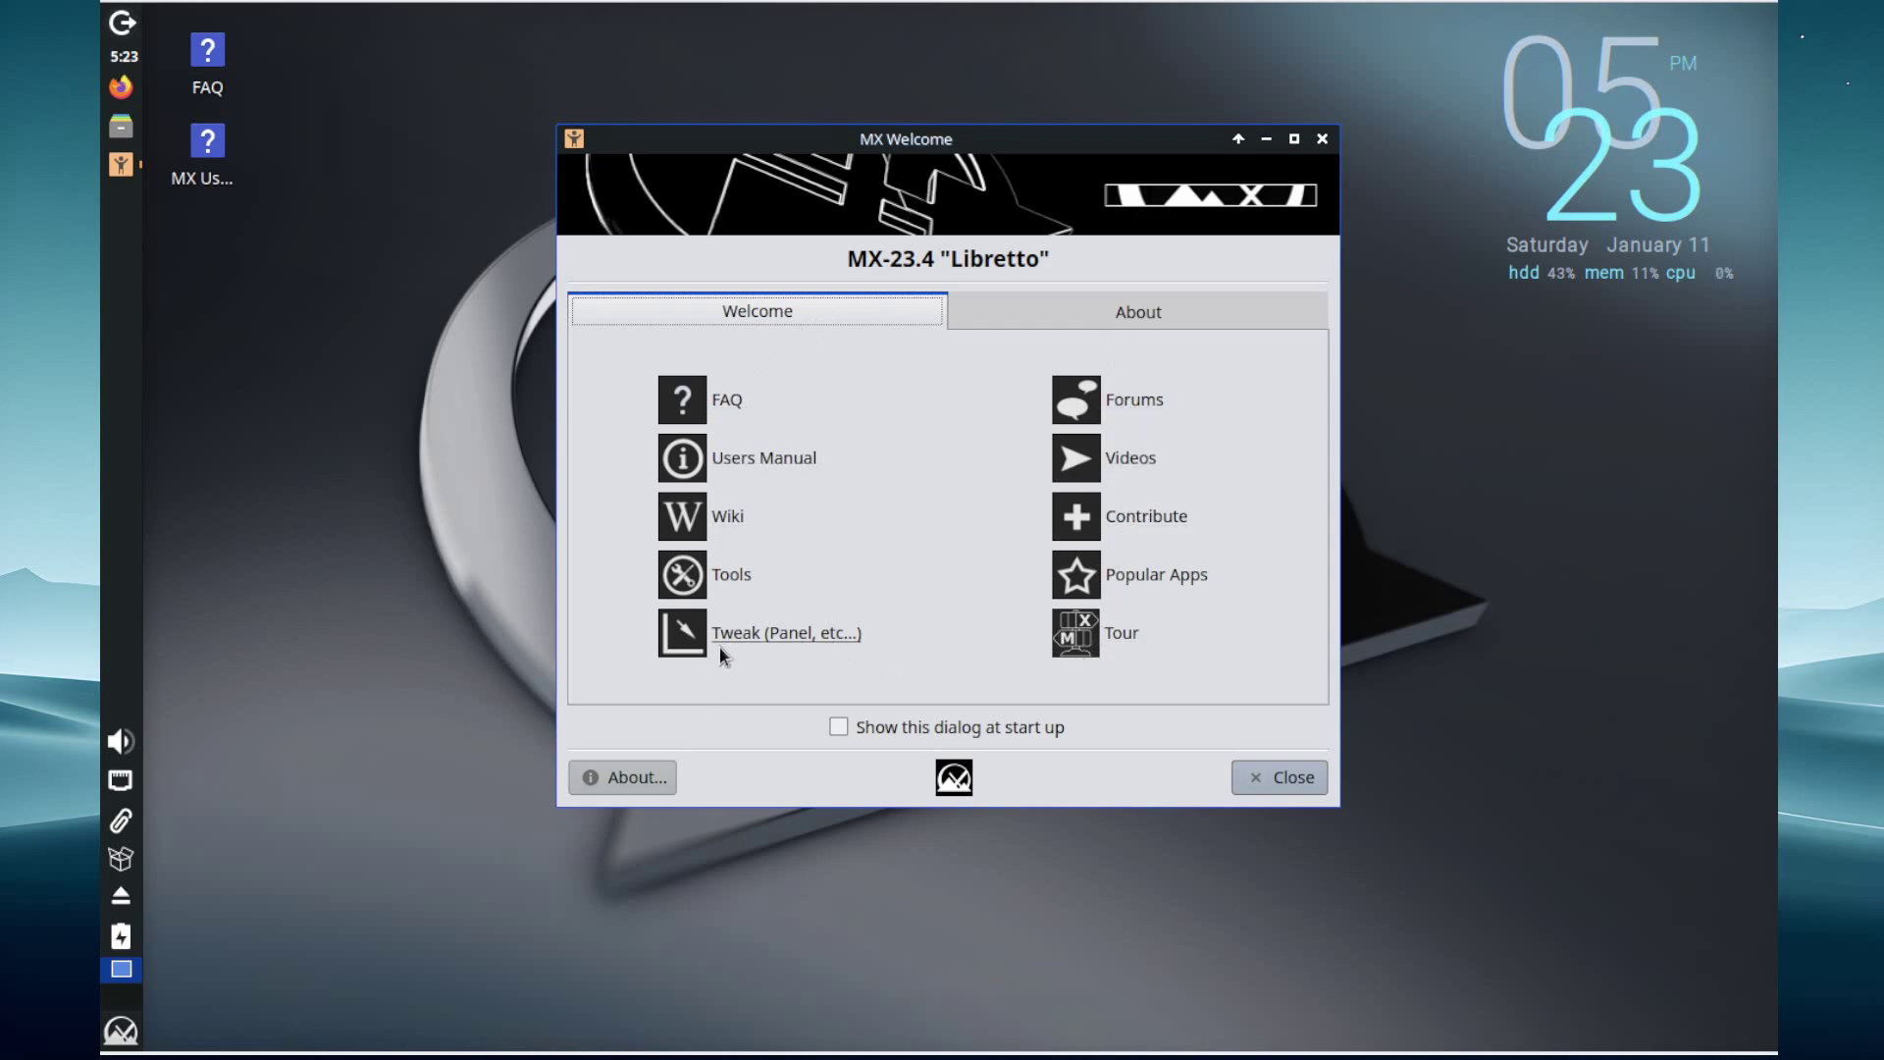
Open the MX Linux Users Manual and expand chapters 1 Introduction, 2 Installation and 3 Configuration
{"action": "left_click", "coordinate": [764, 455]}
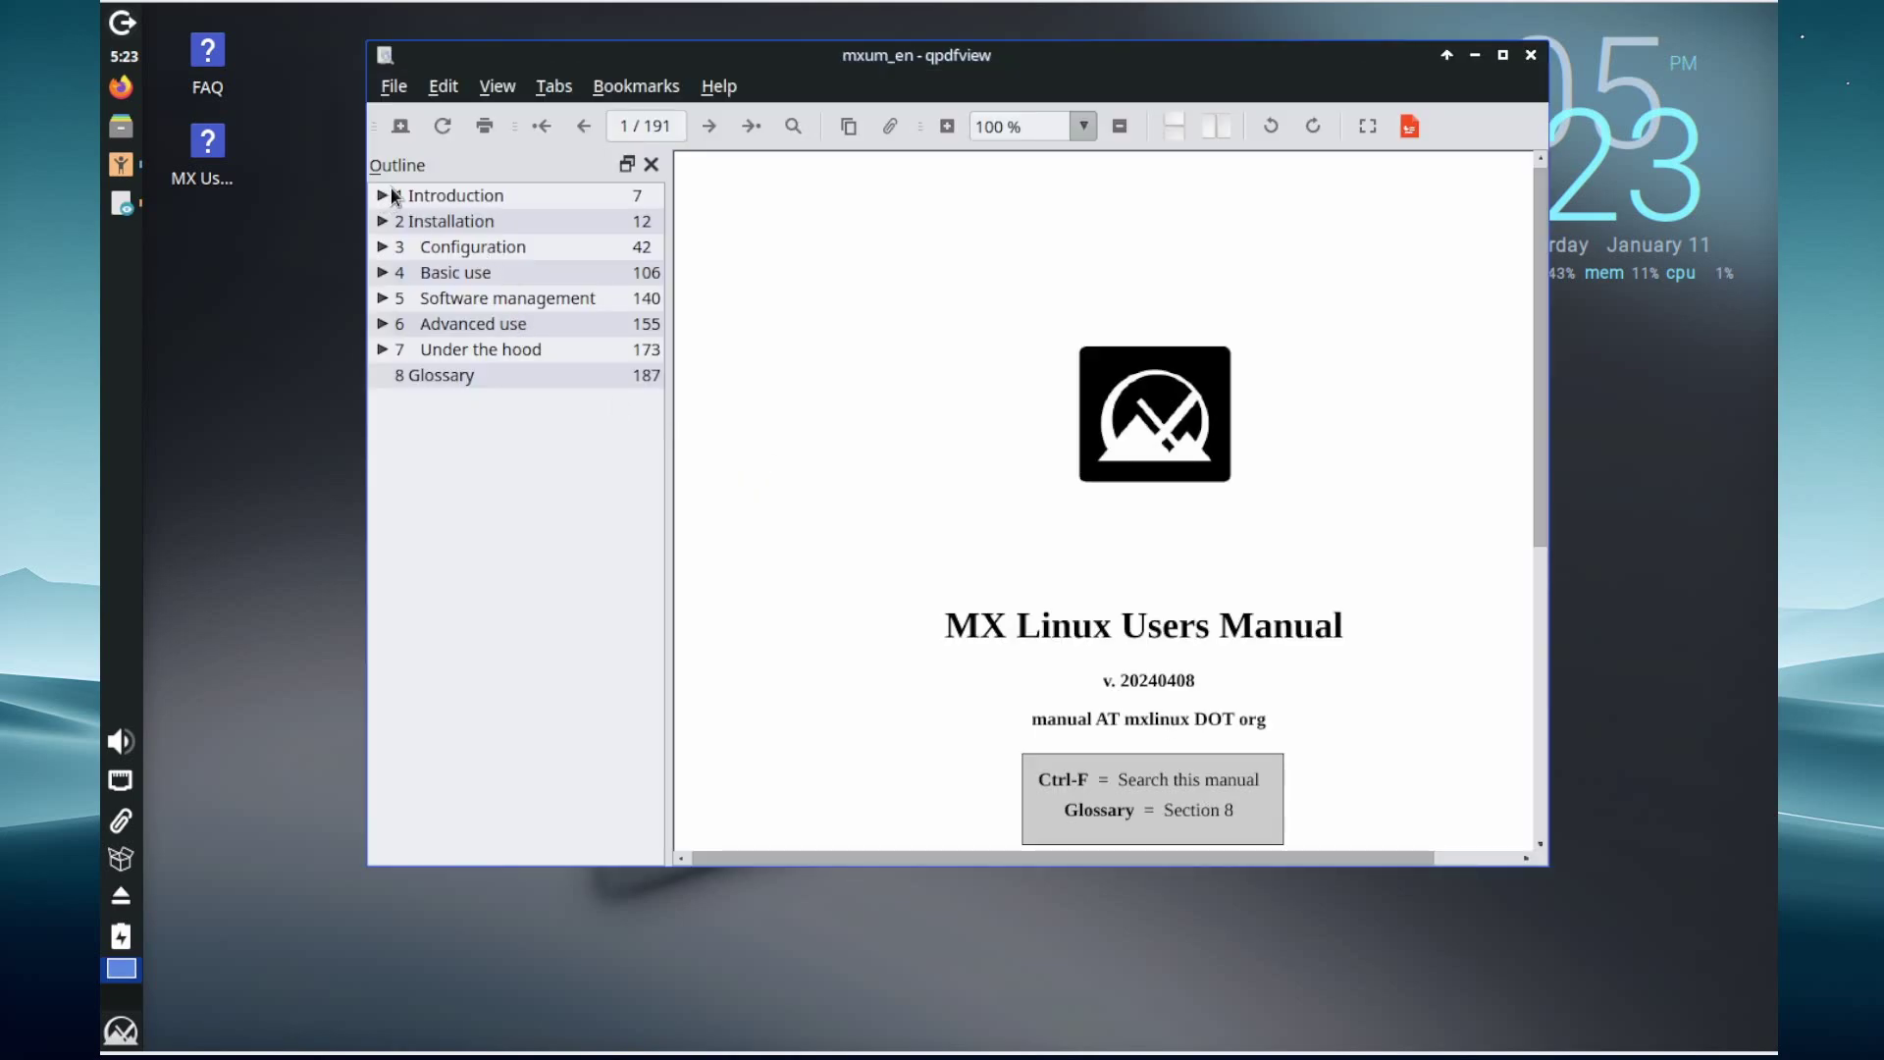
{"action": "left_click", "coordinate": [382, 195]}
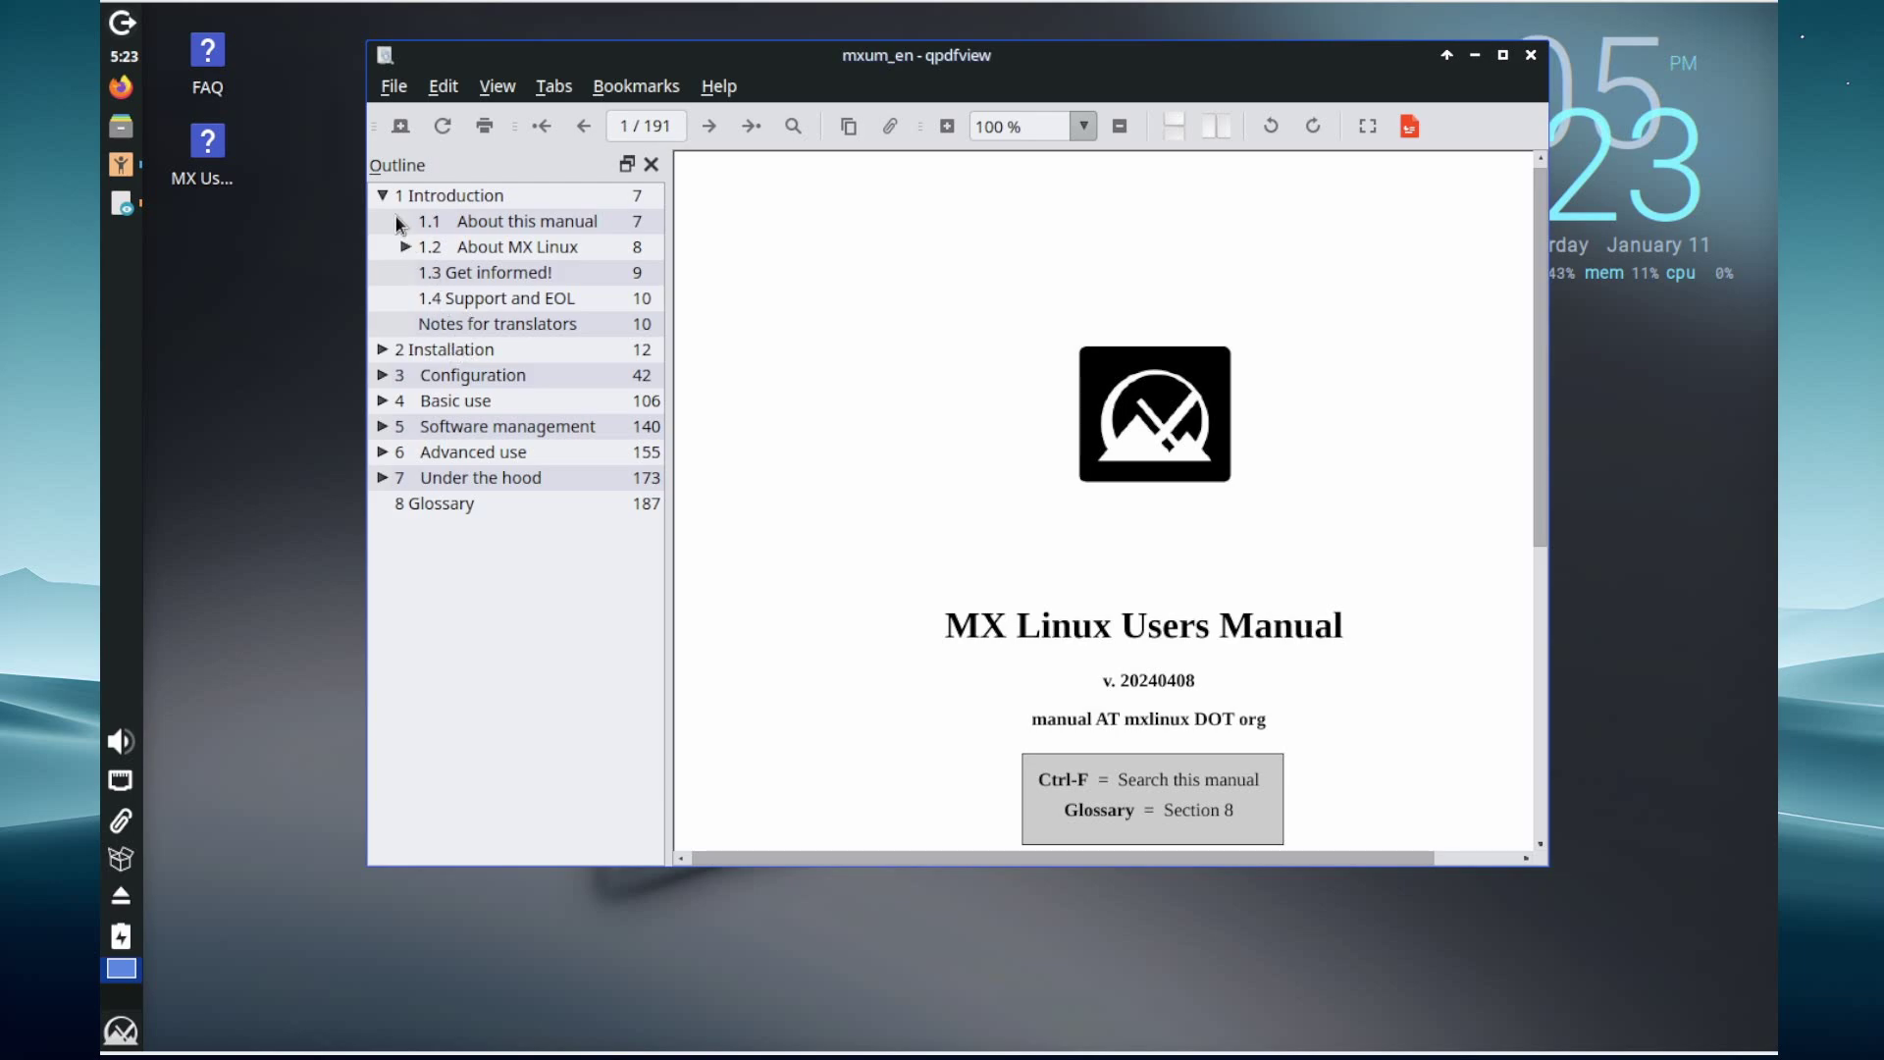
{"action": "left_click", "coordinate": [383, 349]}
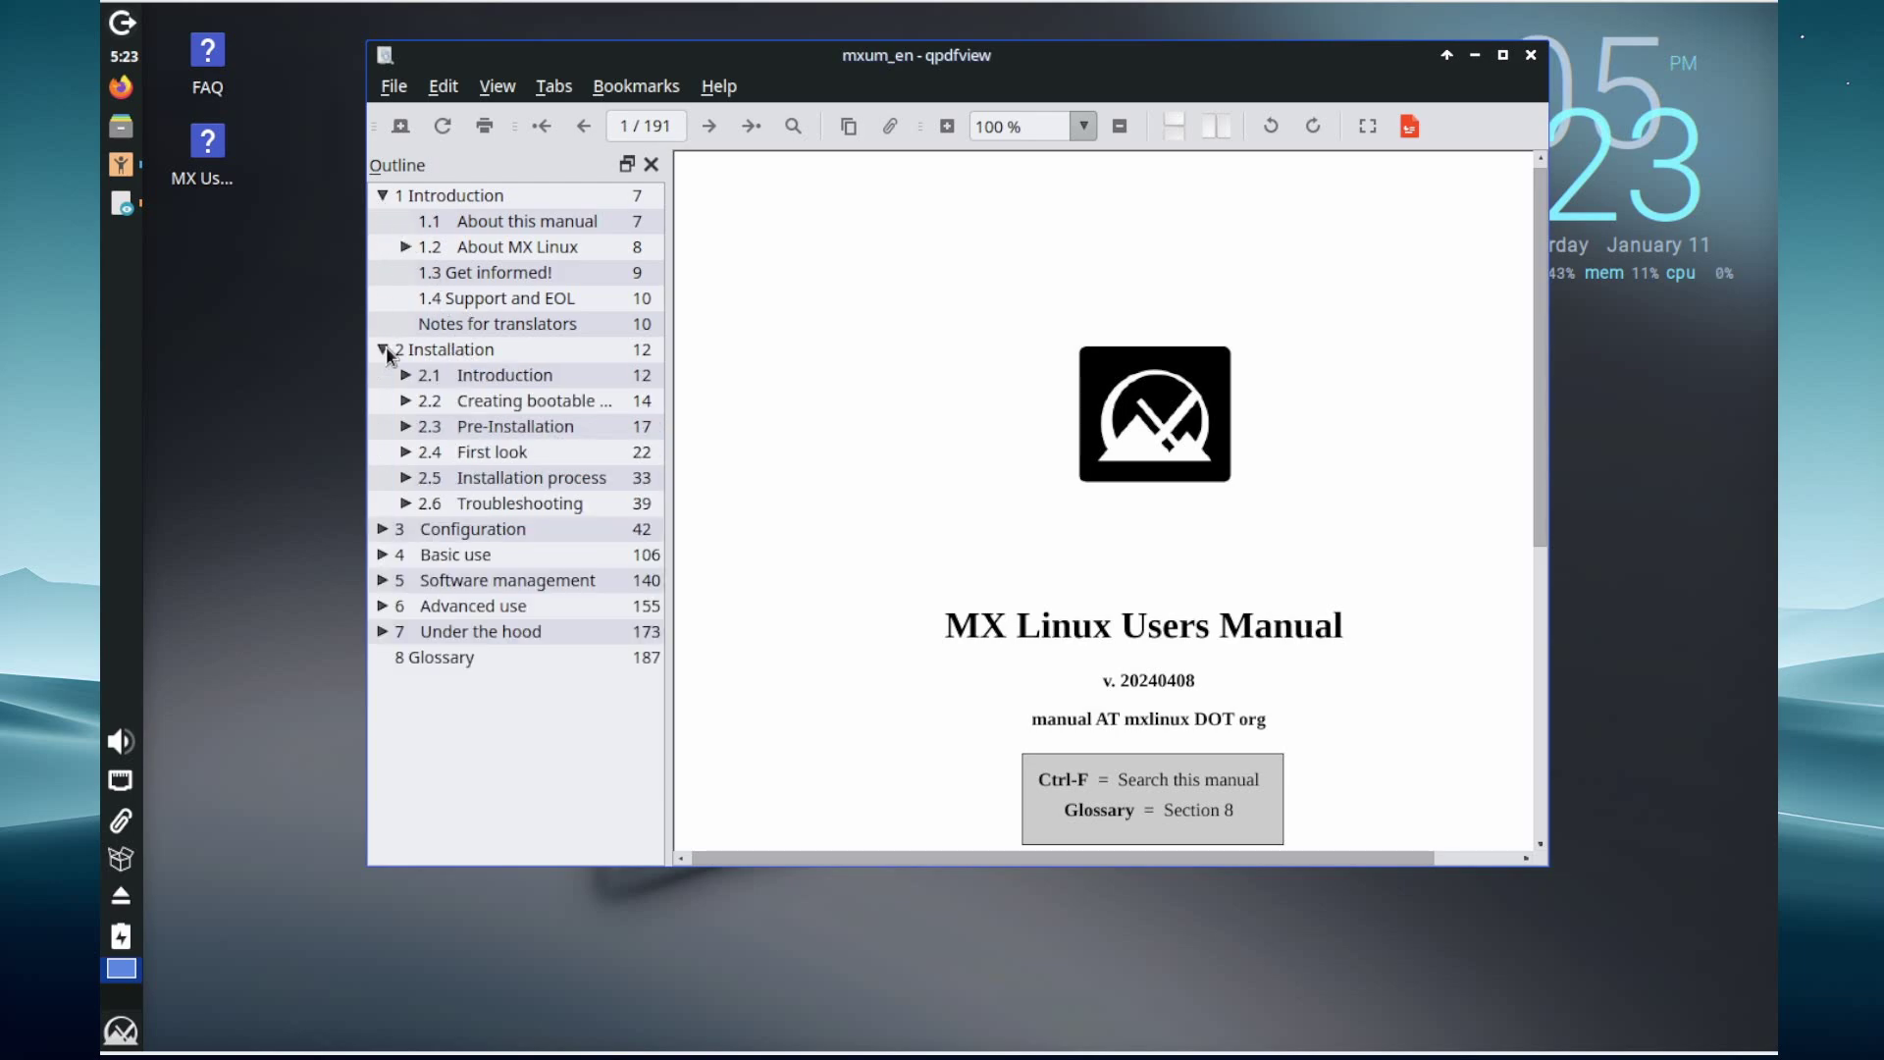
{"action": "left_click", "coordinate": [383, 529]}
Jump through sections 2.1, 2.2, 2.3 and 2.5 to 2.6 Troubleshooting on page 39
{"action": "left_click", "coordinate": [500, 384]}
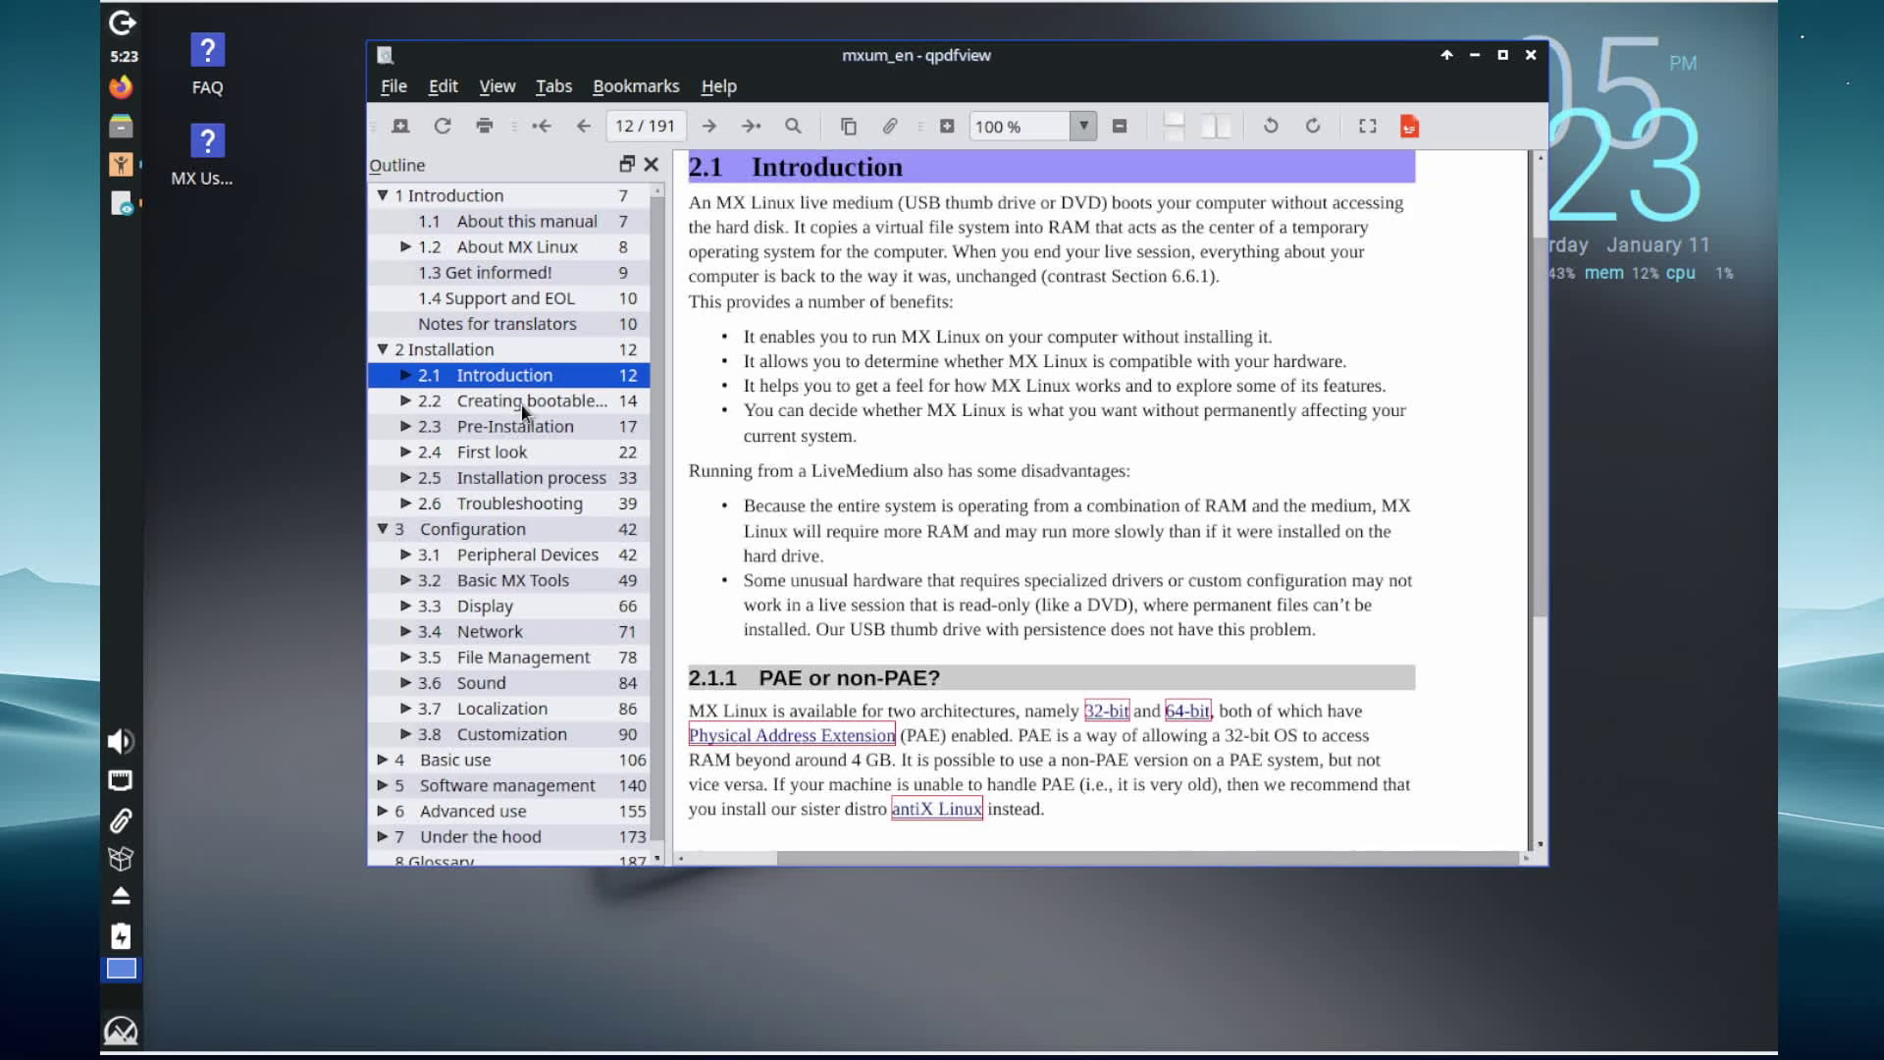
{"action": "left_click", "coordinate": [521, 405]}
{"action": "left_click", "coordinate": [520, 433]}
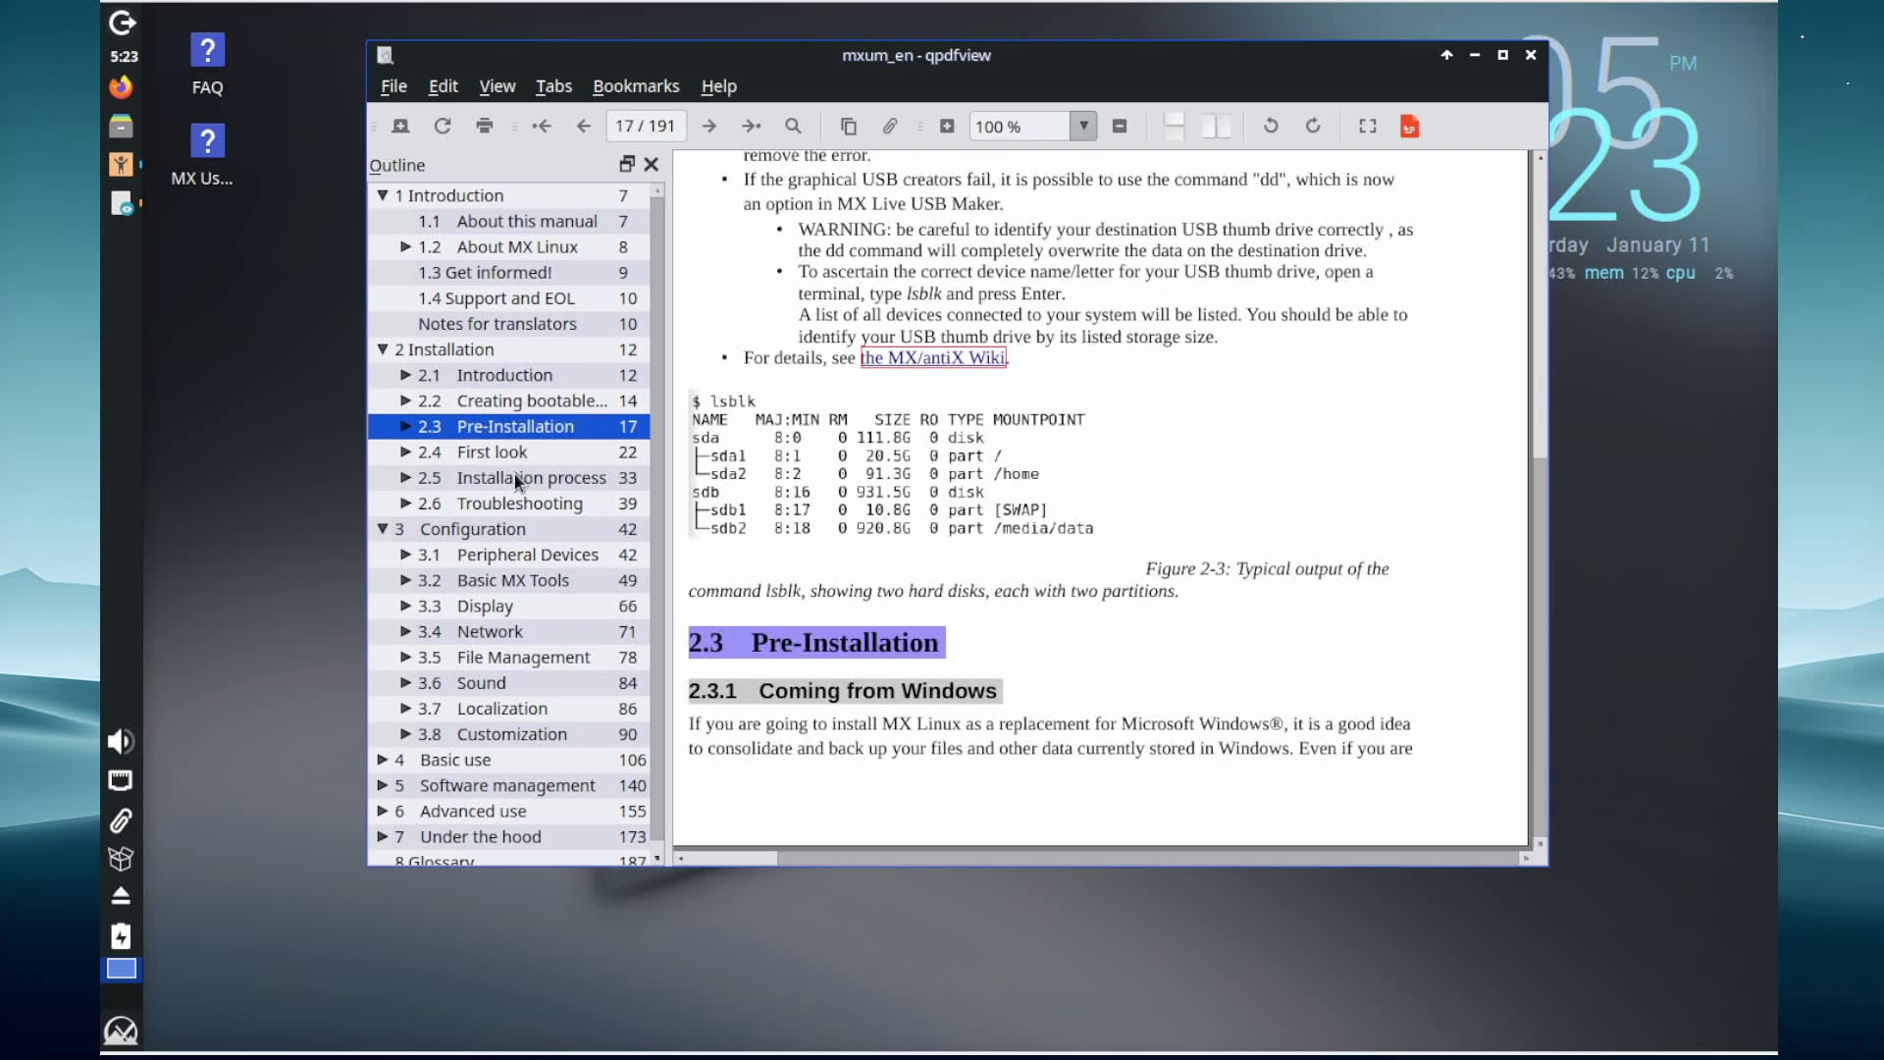
{"action": "left_click", "coordinate": [515, 478]}
{"action": "left_click", "coordinate": [512, 502]}
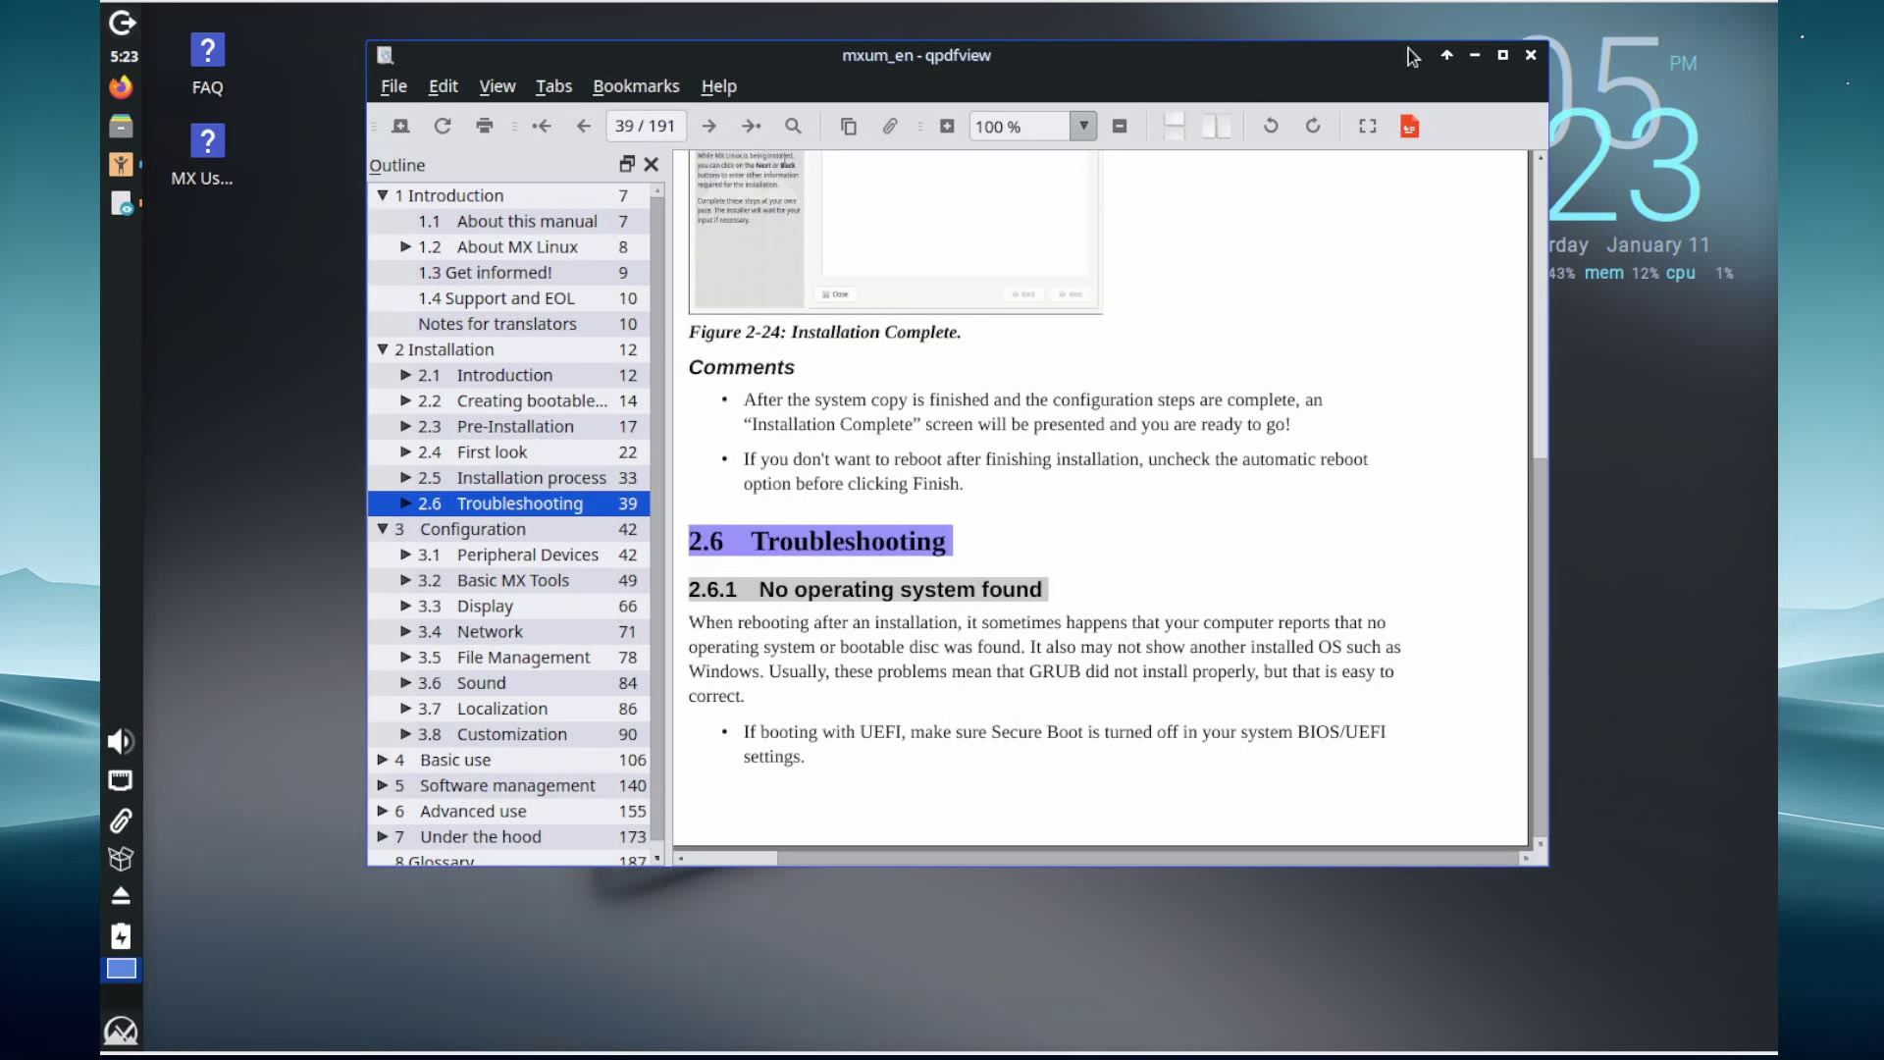
Close the manual and MX Welcome, then open About Xfce via an 'about' menu search
{"action": "left_click", "coordinate": [1531, 56]}
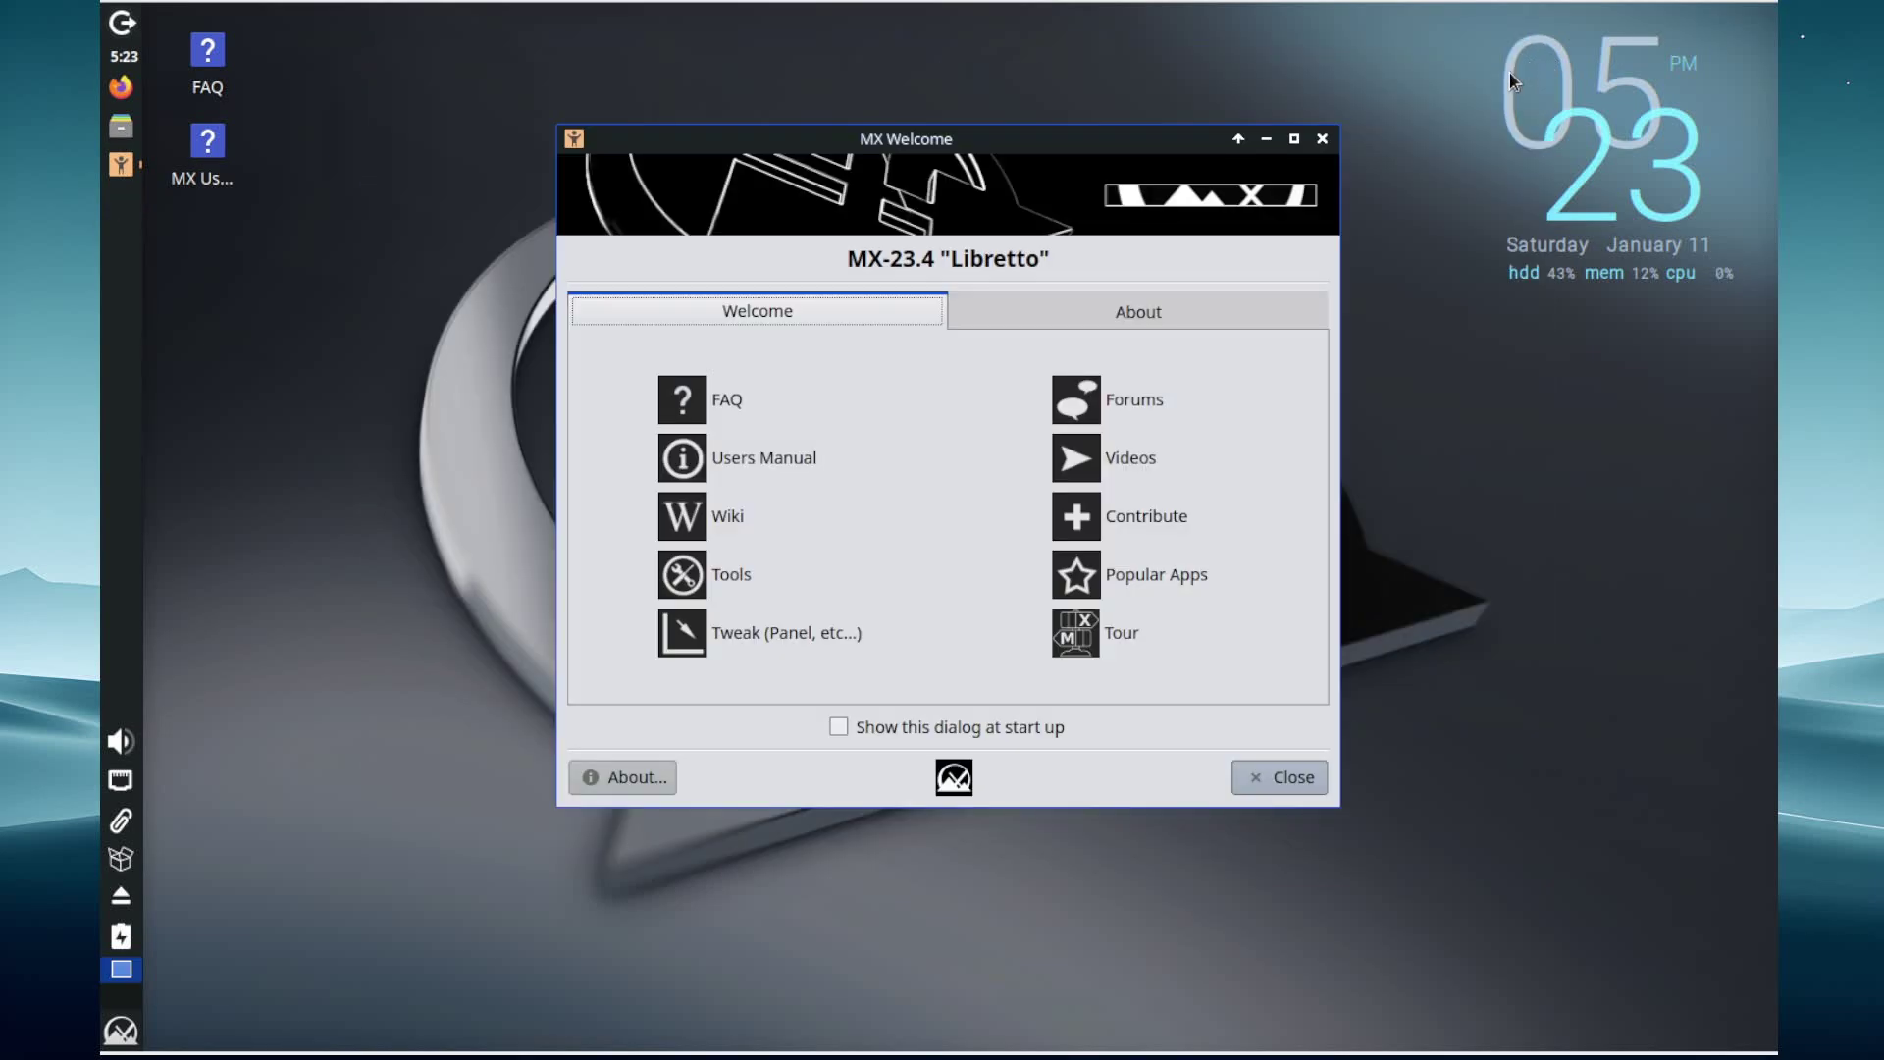
{"action": "left_click", "coordinate": [1321, 138]}
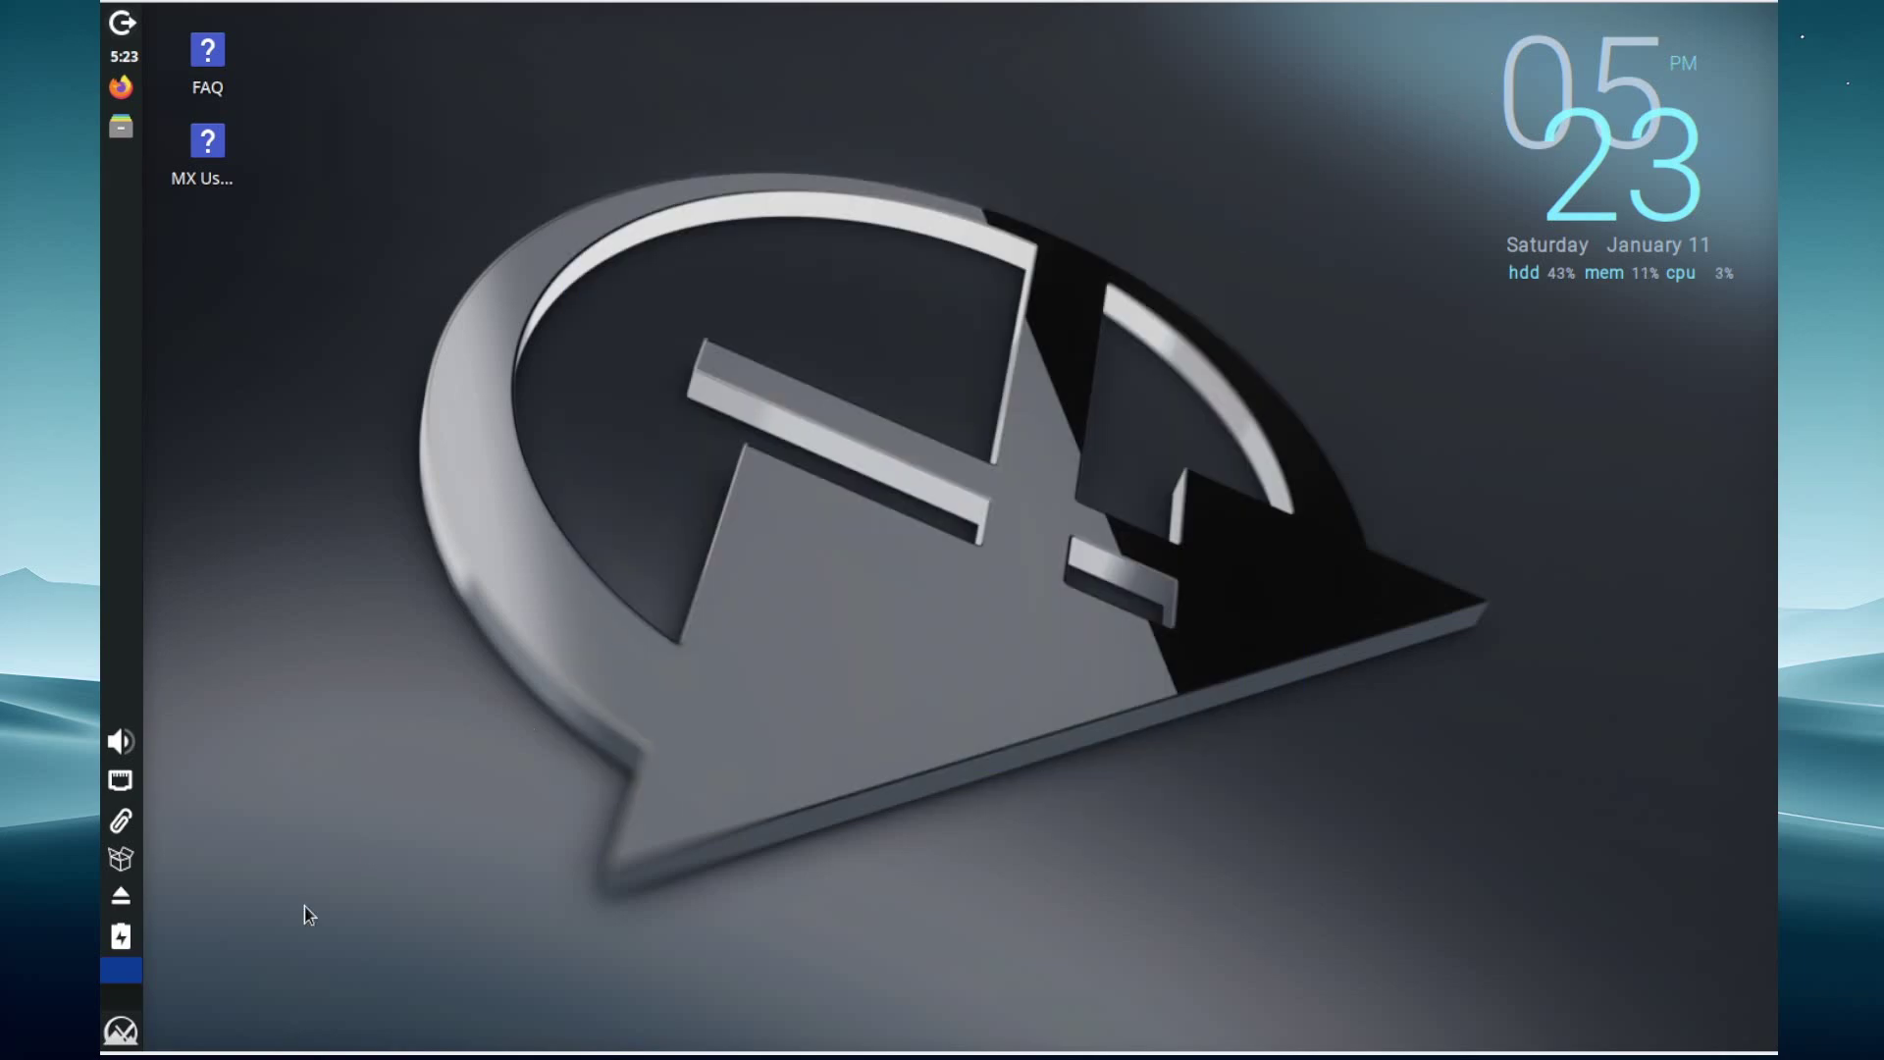
{"action": "left_click", "coordinate": [121, 1030]}
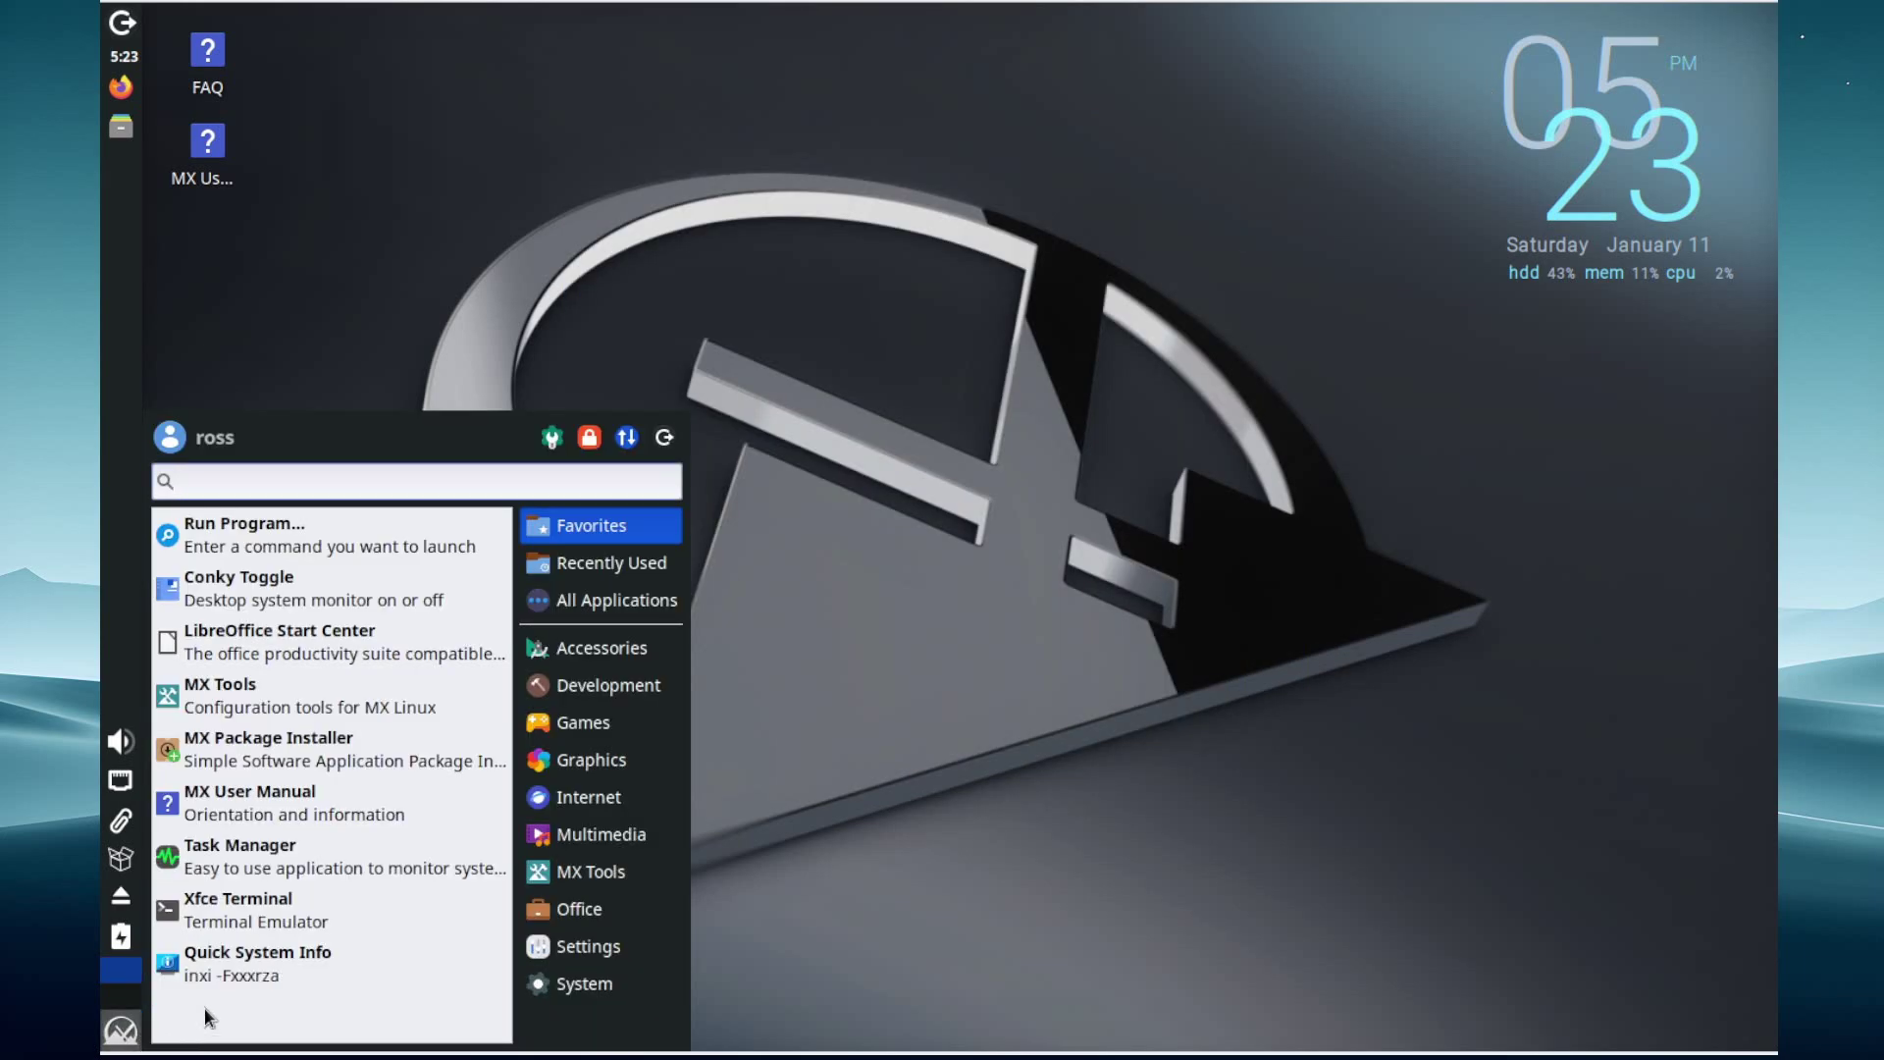
{"action": "type", "text": "about"}
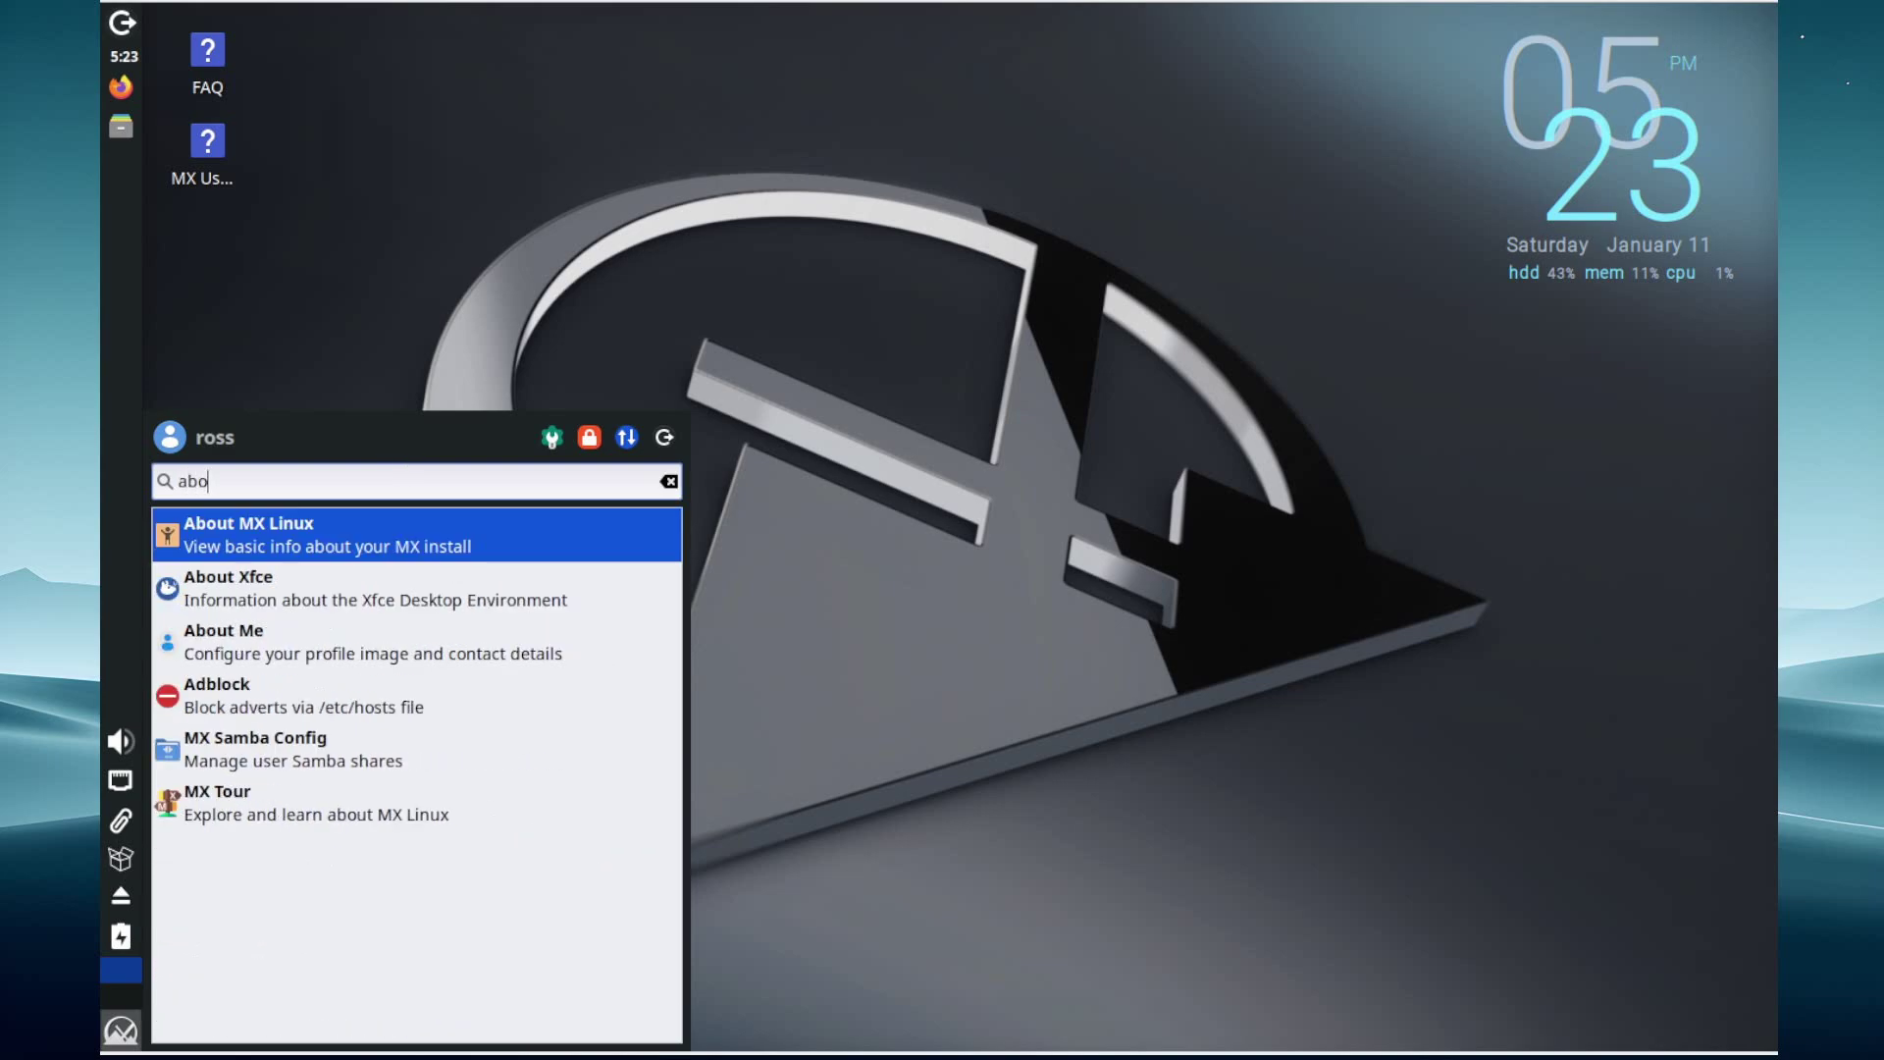
{"action": "left_click", "coordinate": [358, 594]}
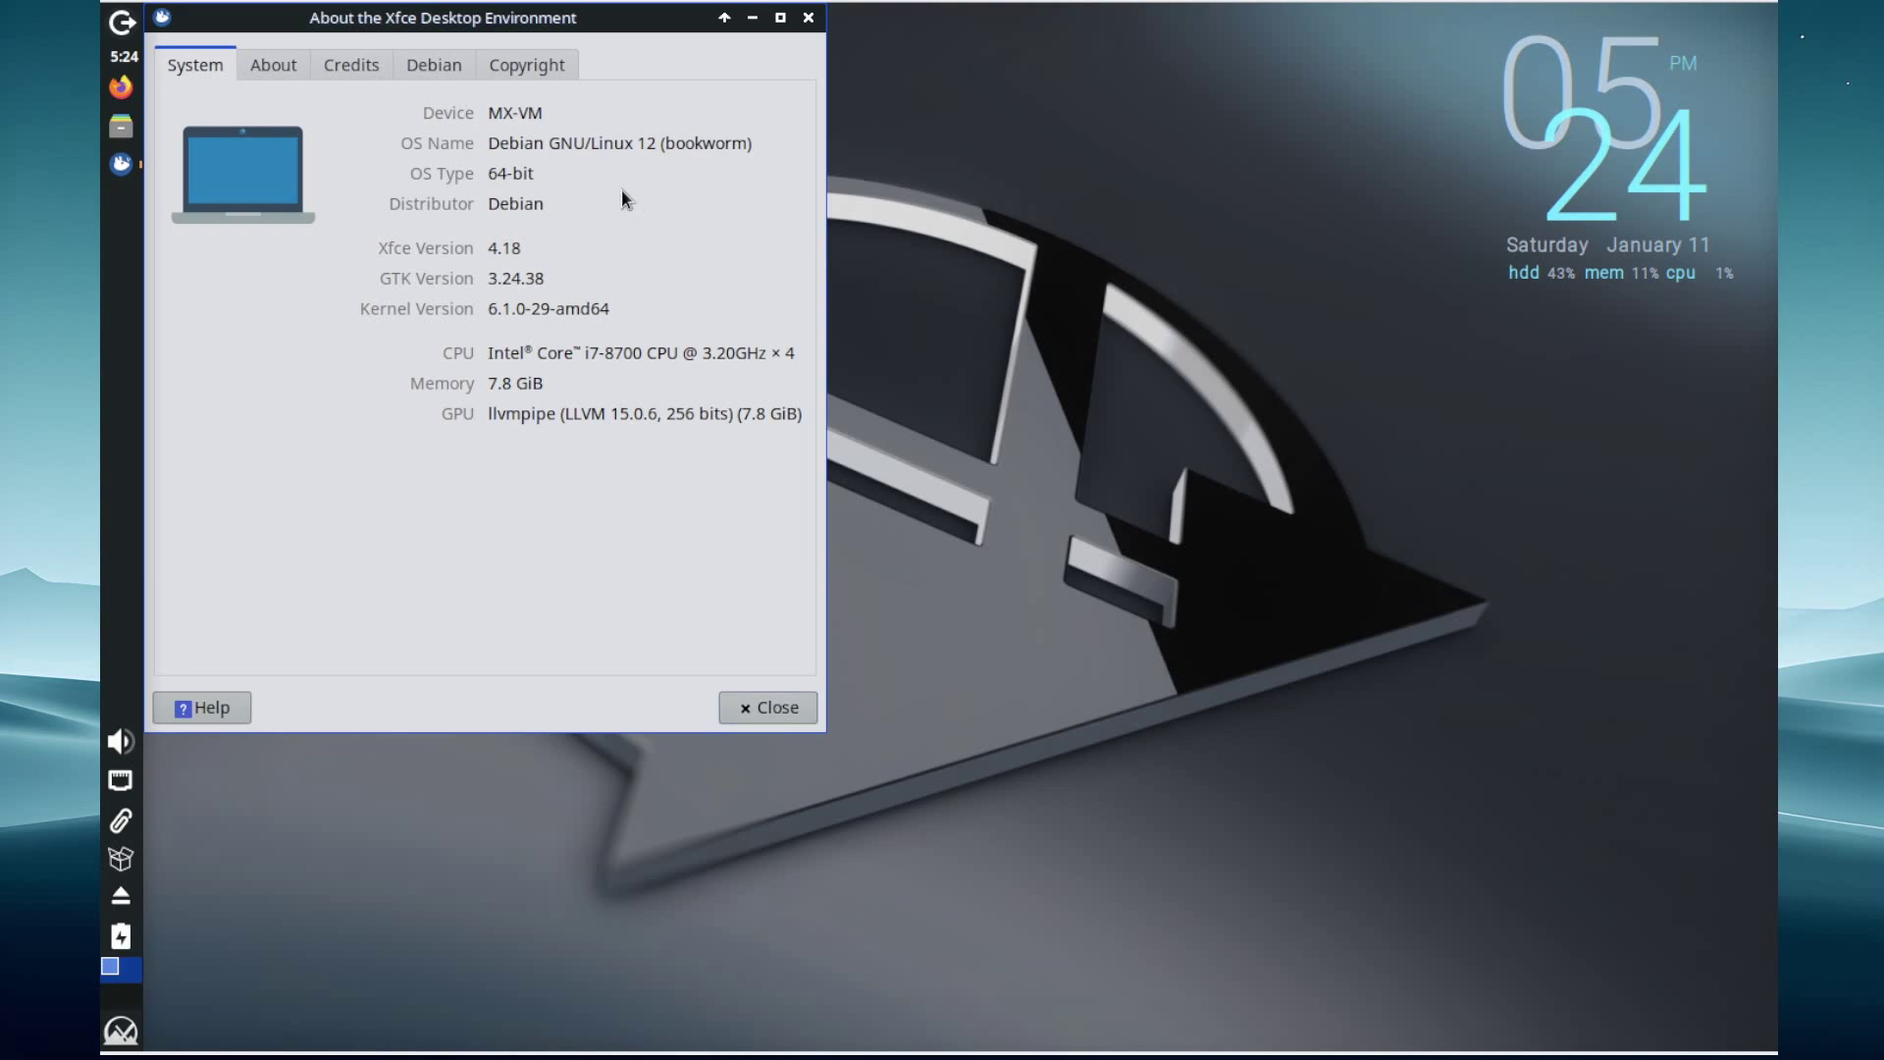
Close About Xfce, launch the Xfce Terminal and run neofetch to show the system summary
{"action": "left_click", "coordinate": [771, 709]}
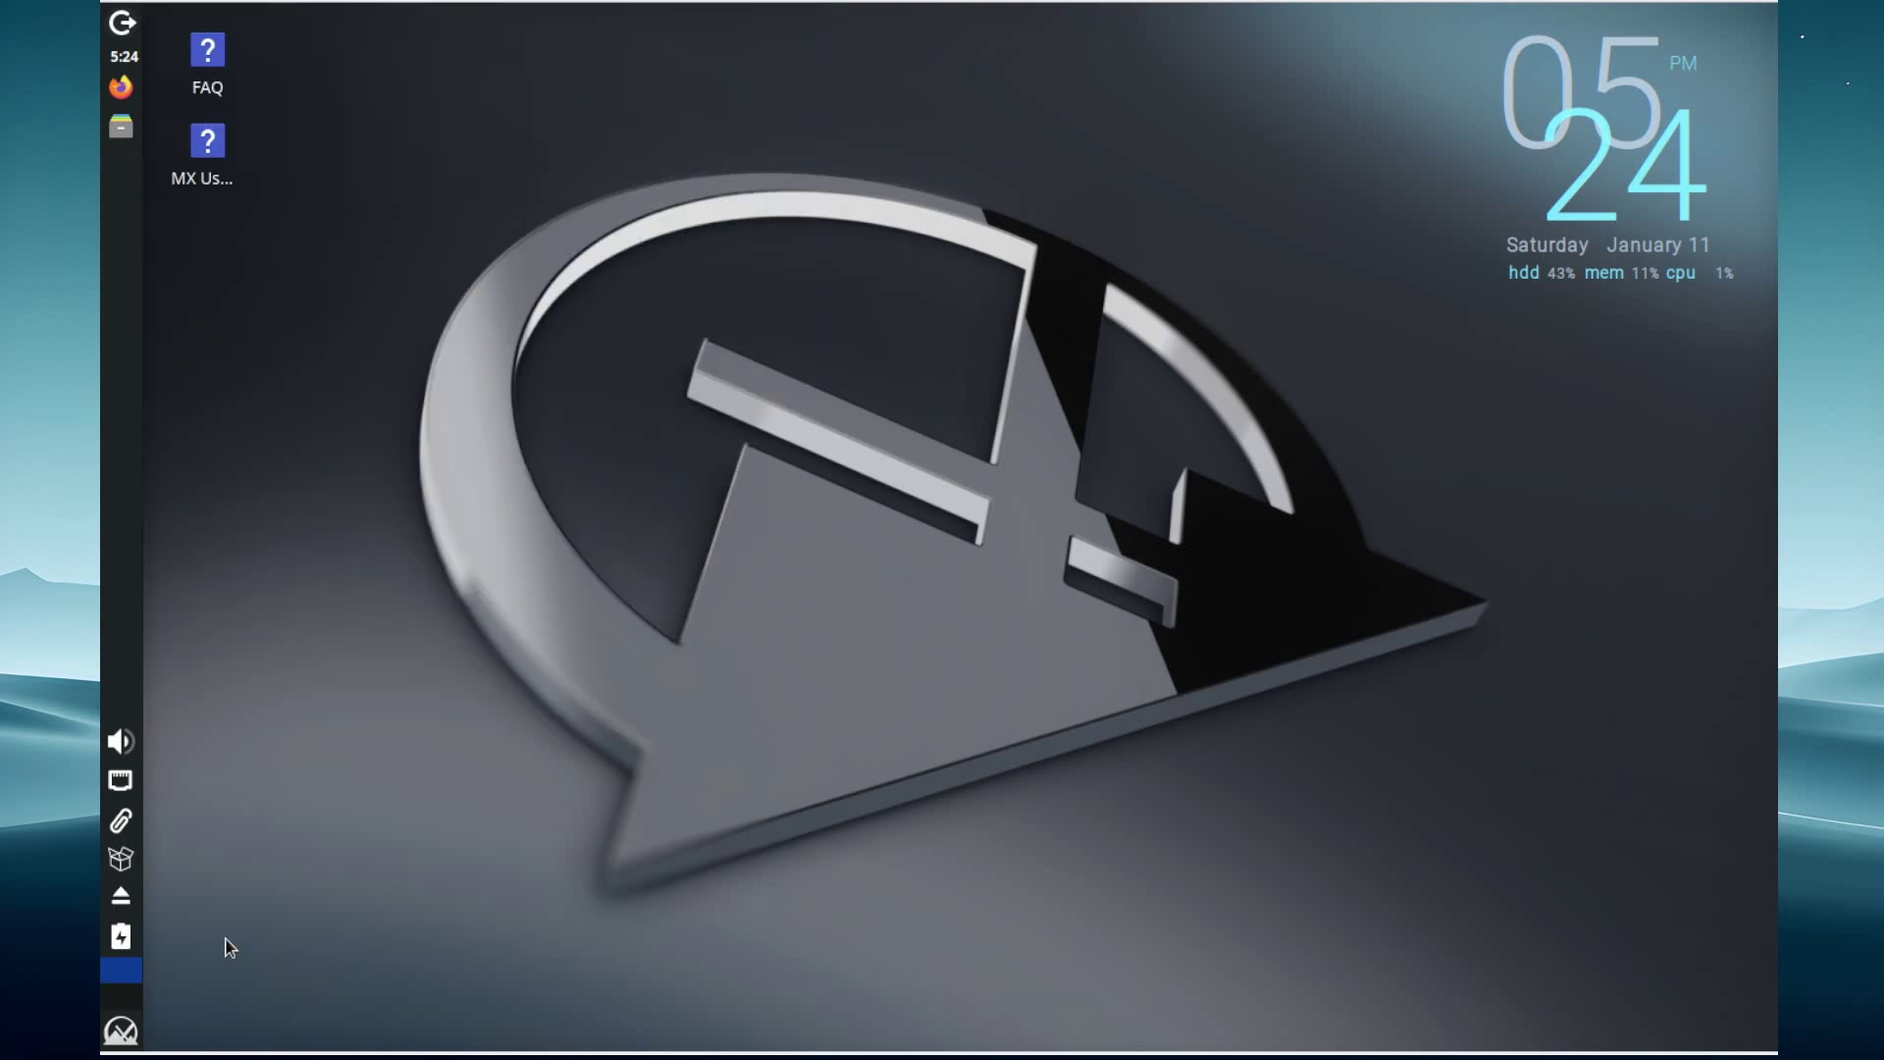
{"action": "left_click", "coordinate": [121, 1030]}
{"action": "type", "text": "term"}
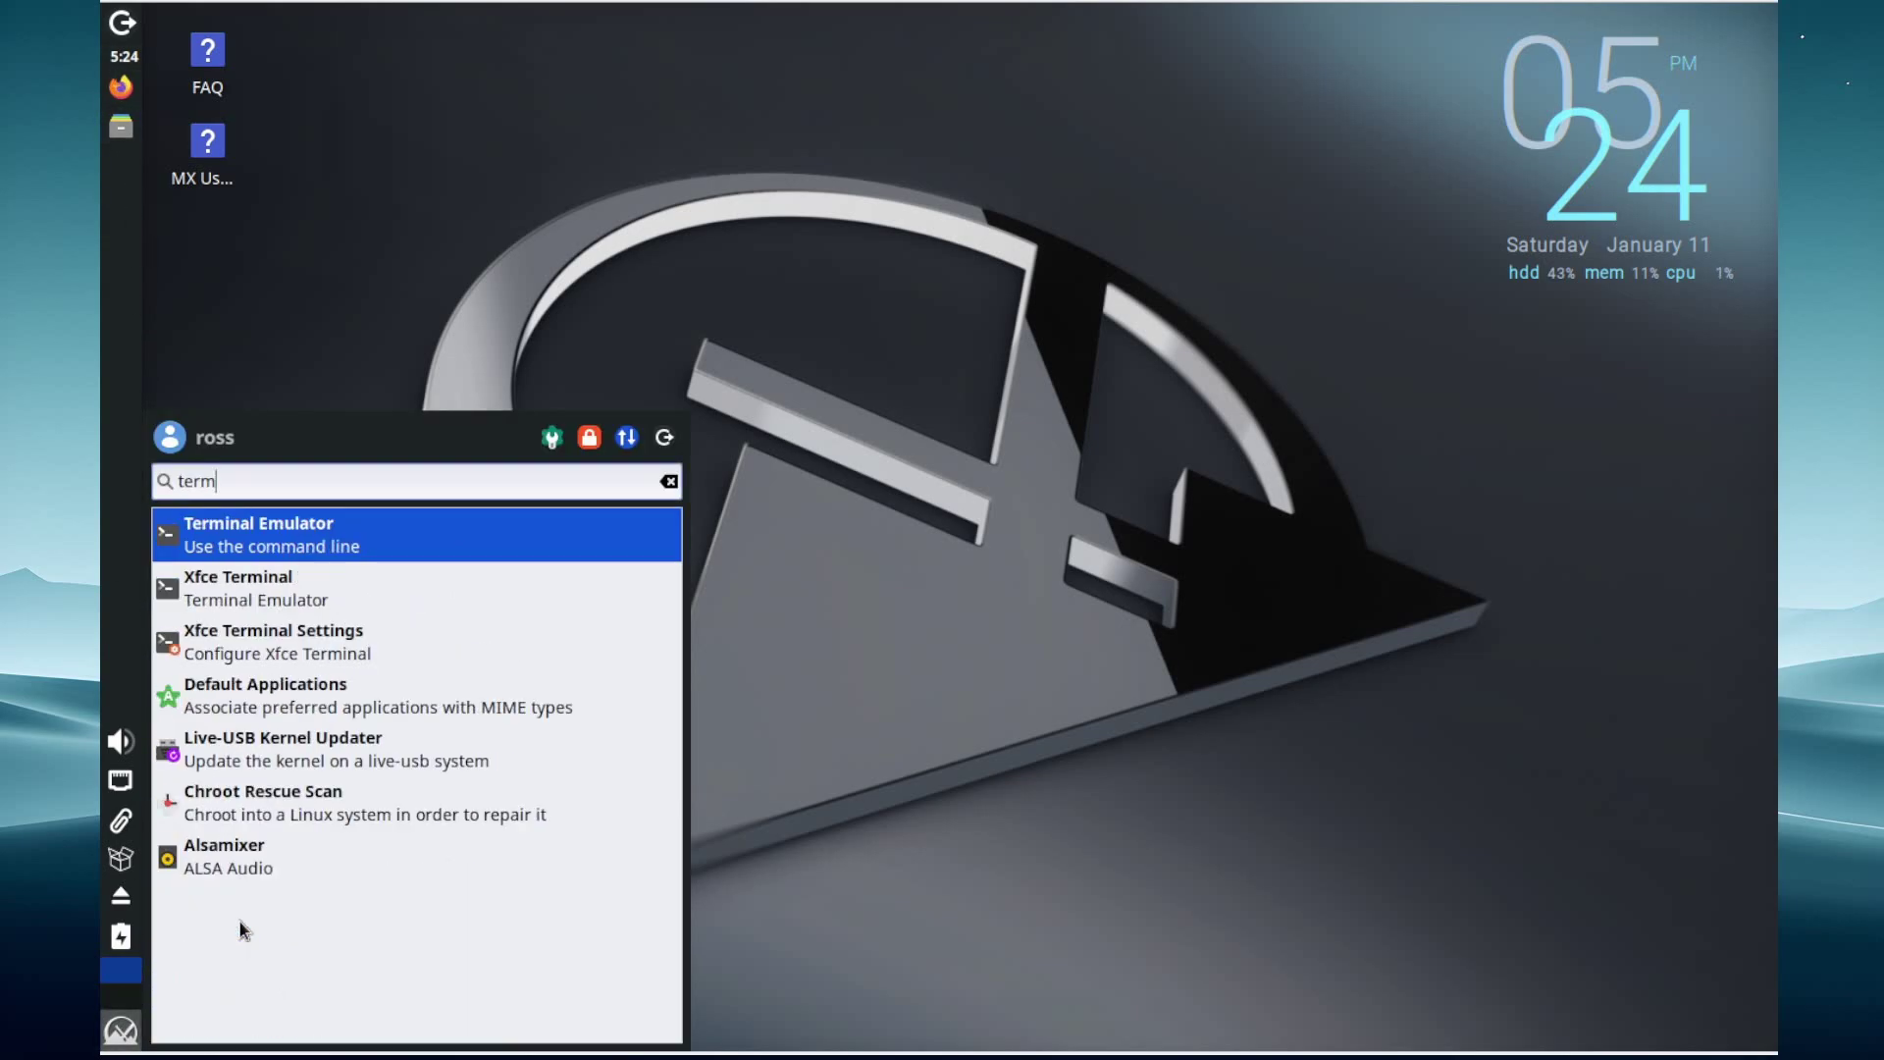
{"action": "left_click", "coordinate": [420, 586]}
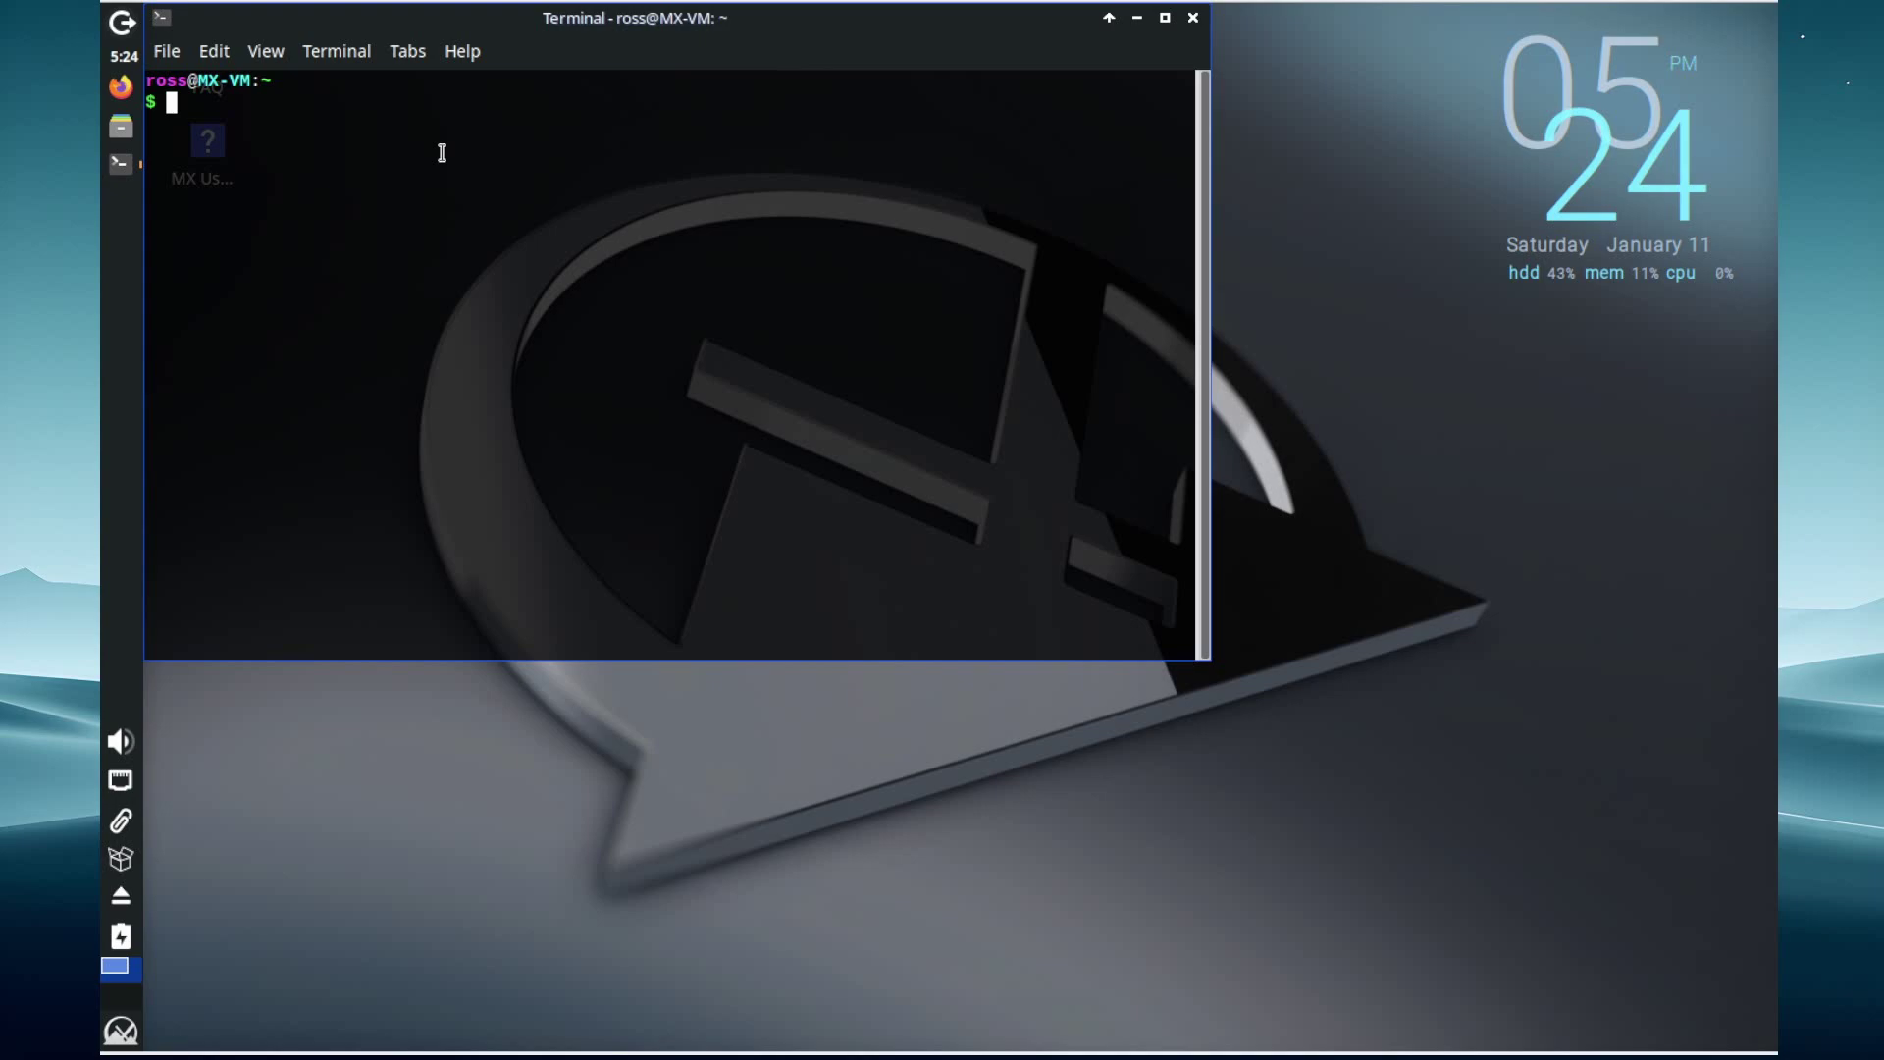
{"action": "type", "text": "neofetch"}
{"action": "key", "text": "Return"}
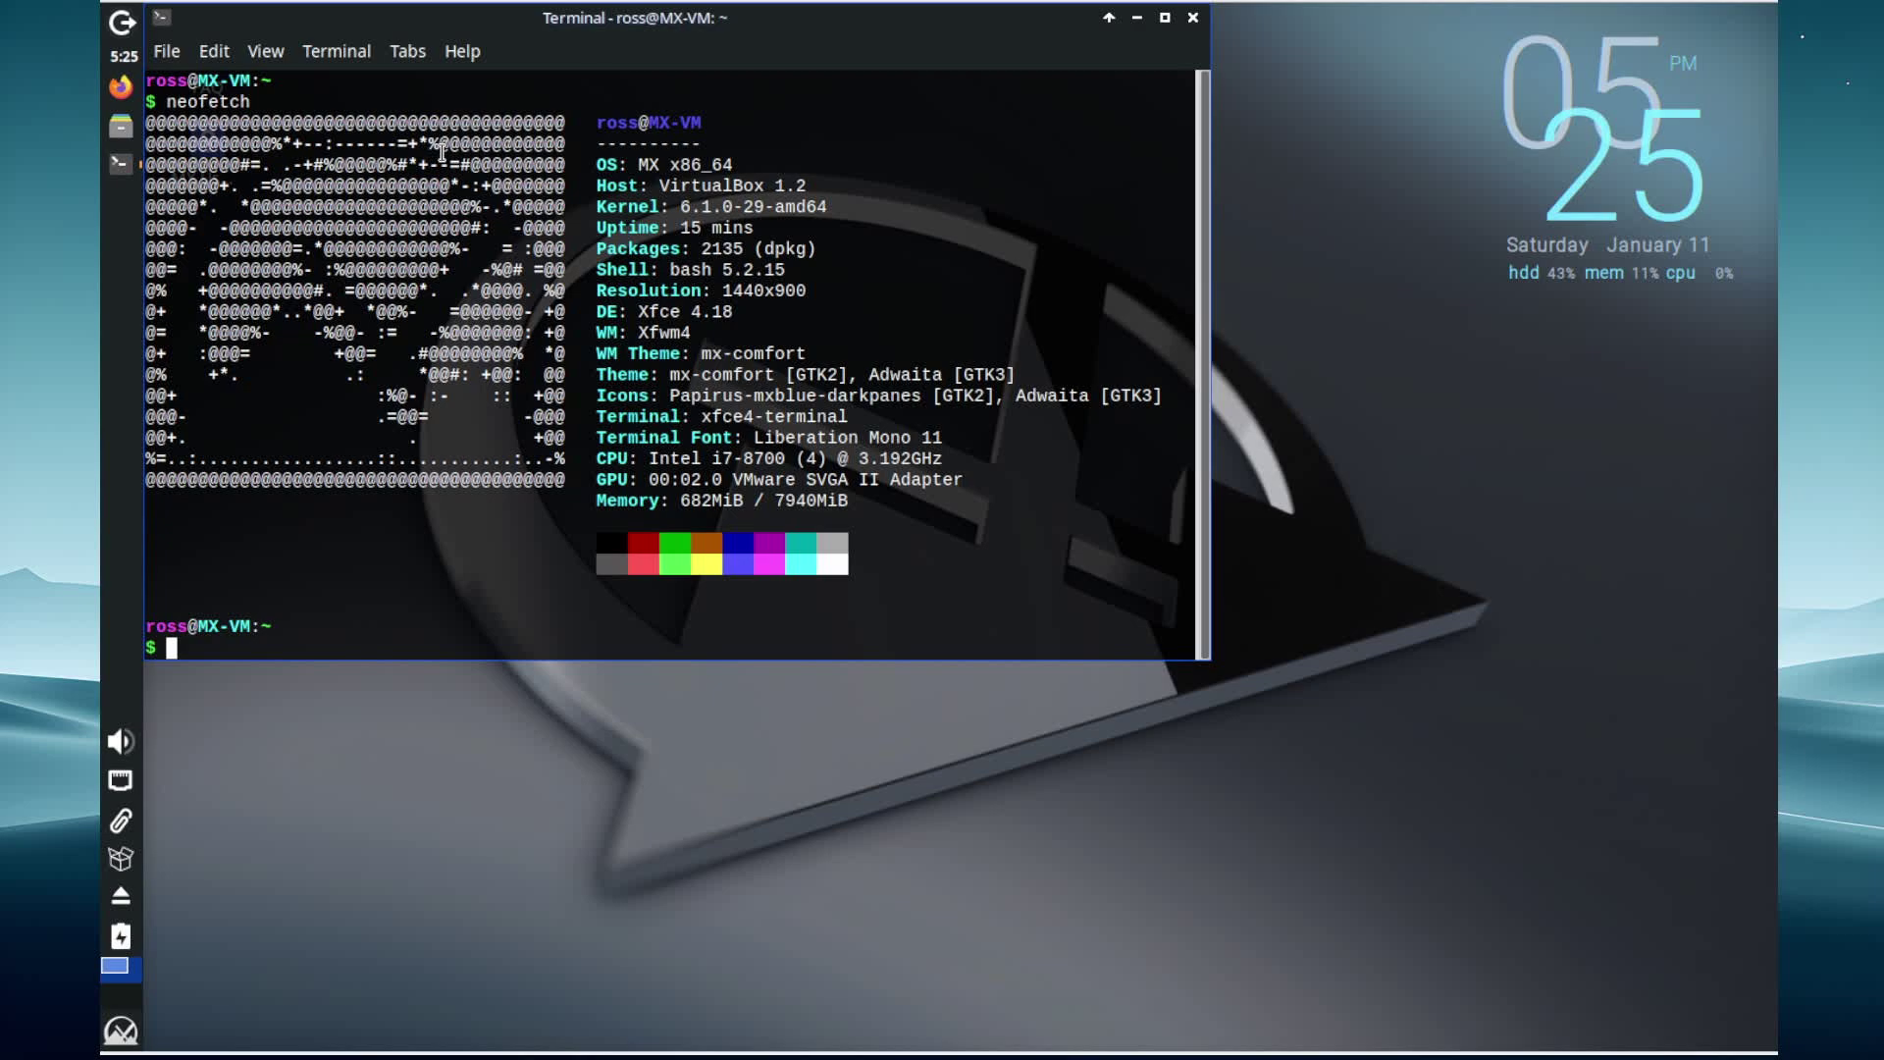
Run htop to view running processes, then quit it with q
{"action": "type", "text": "htop"}
{"action": "key", "text": "Return"}
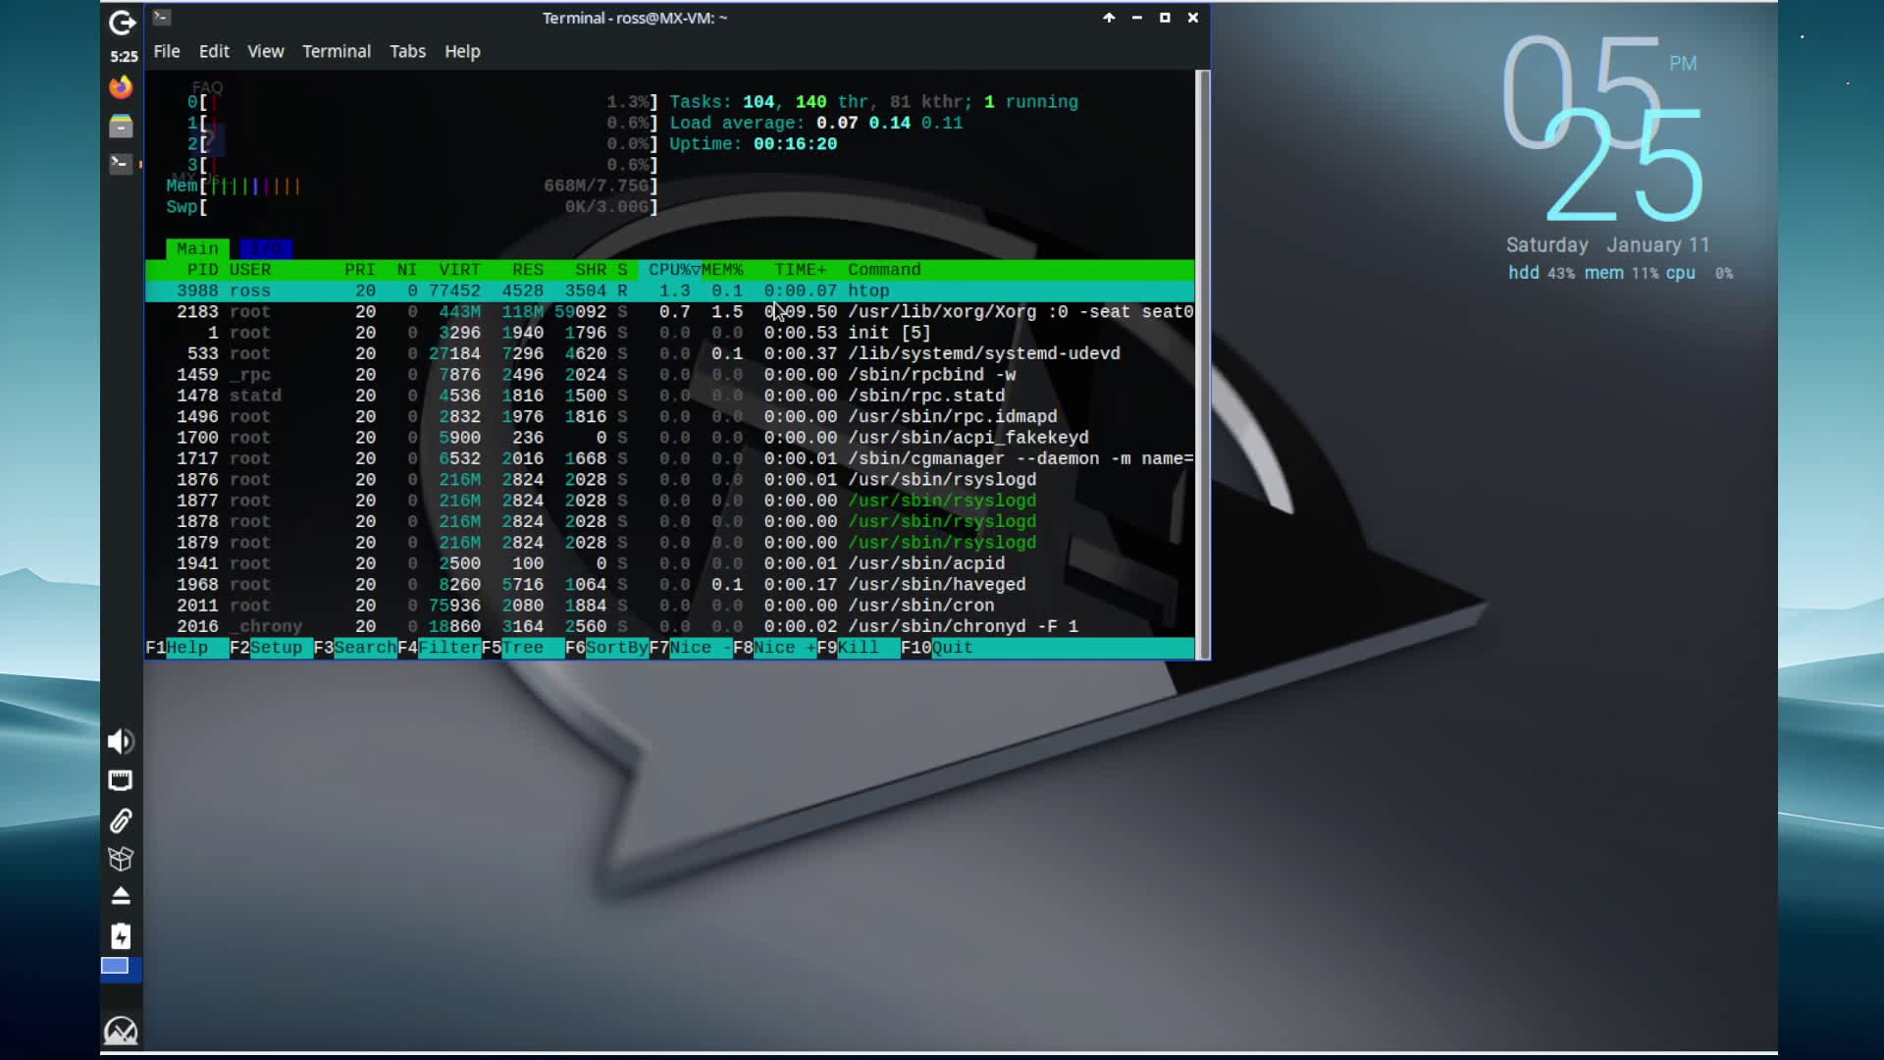
{"action": "key", "text": "q"}
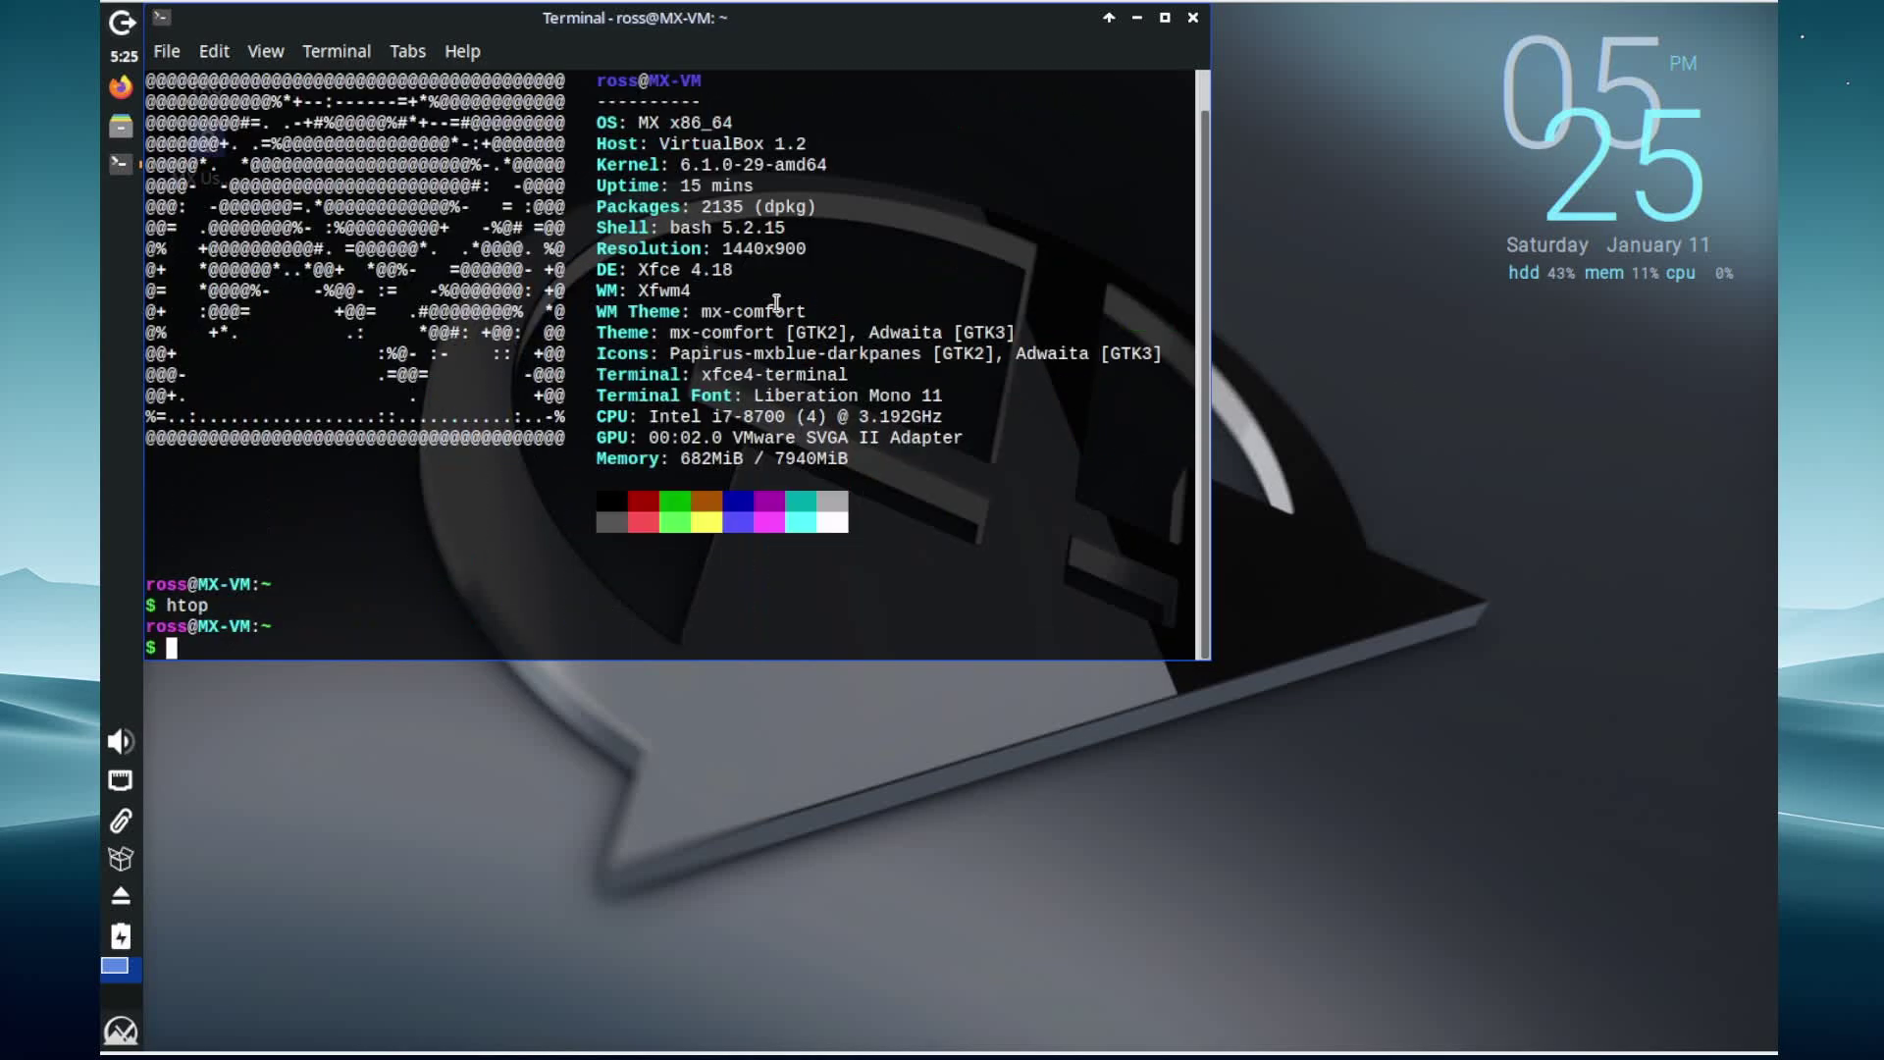
Close the terminal and launch Firefox from the left panel
{"action": "left_click", "coordinate": [1195, 19]}
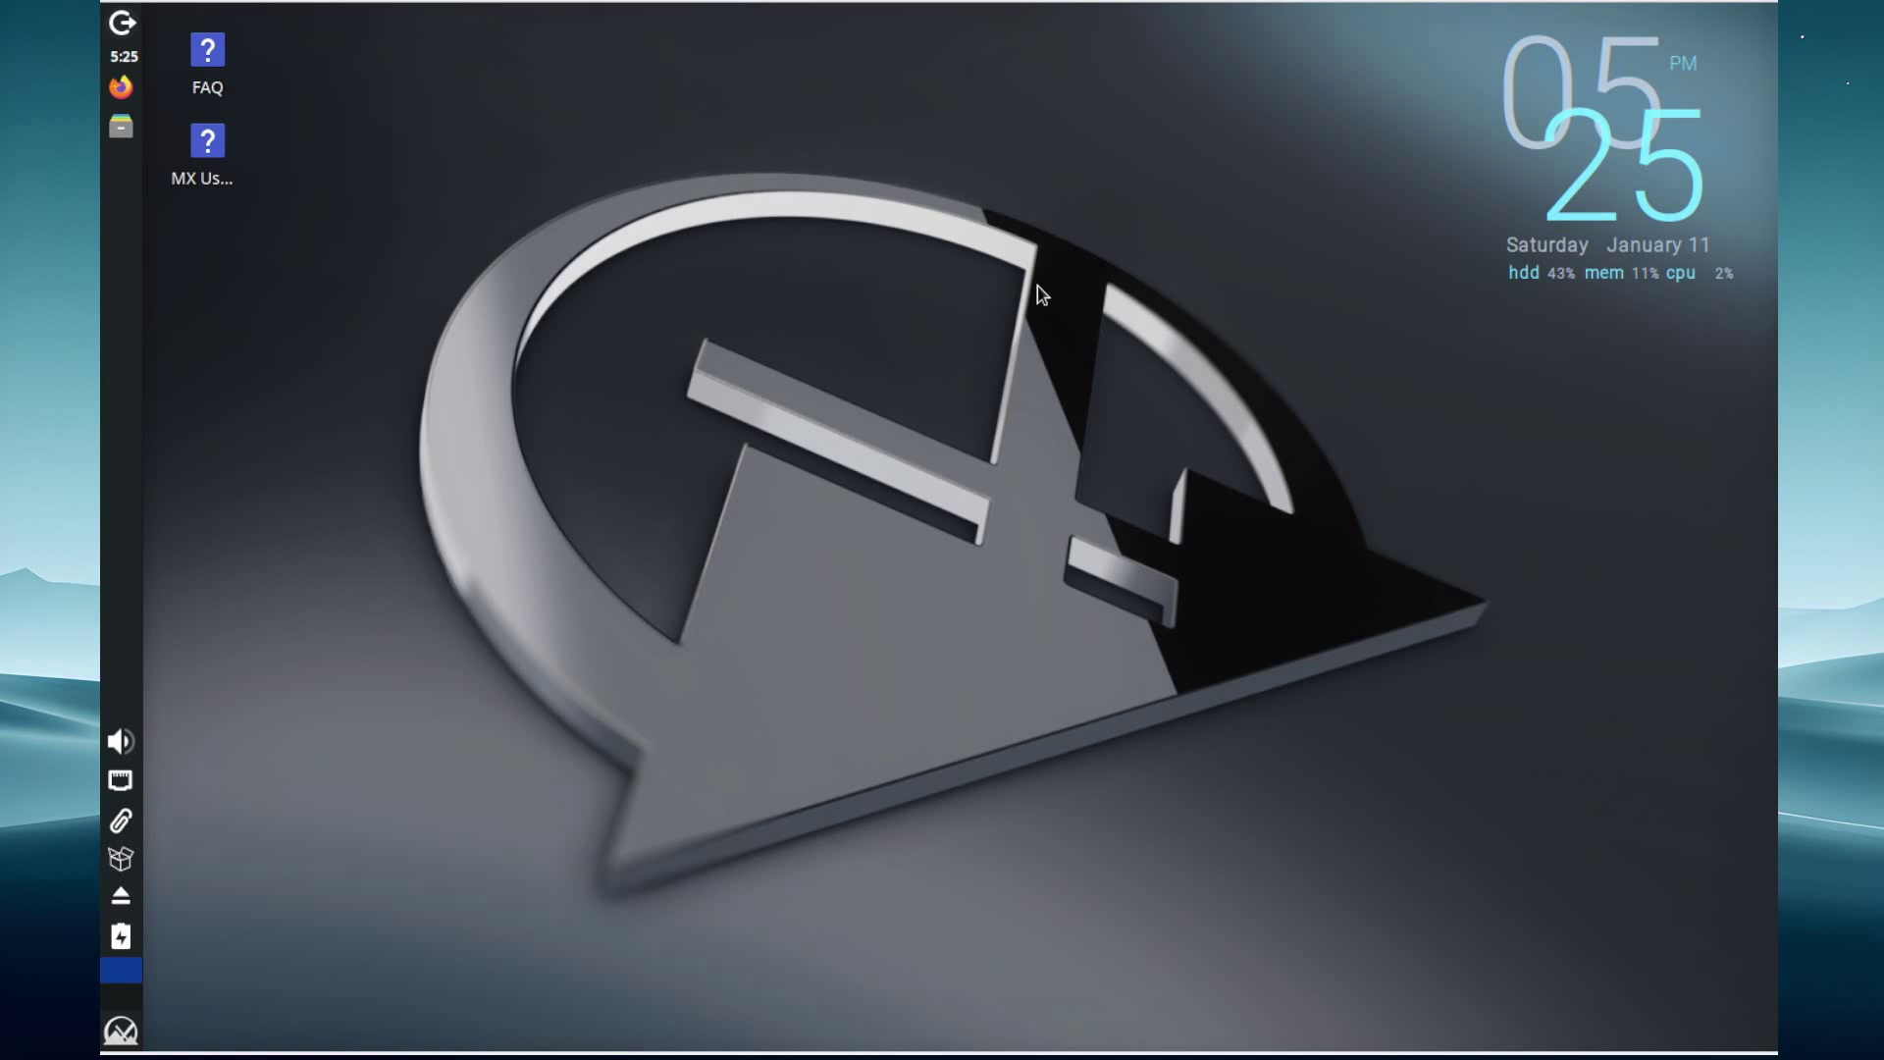
{"action": "left_click", "coordinate": [121, 89]}
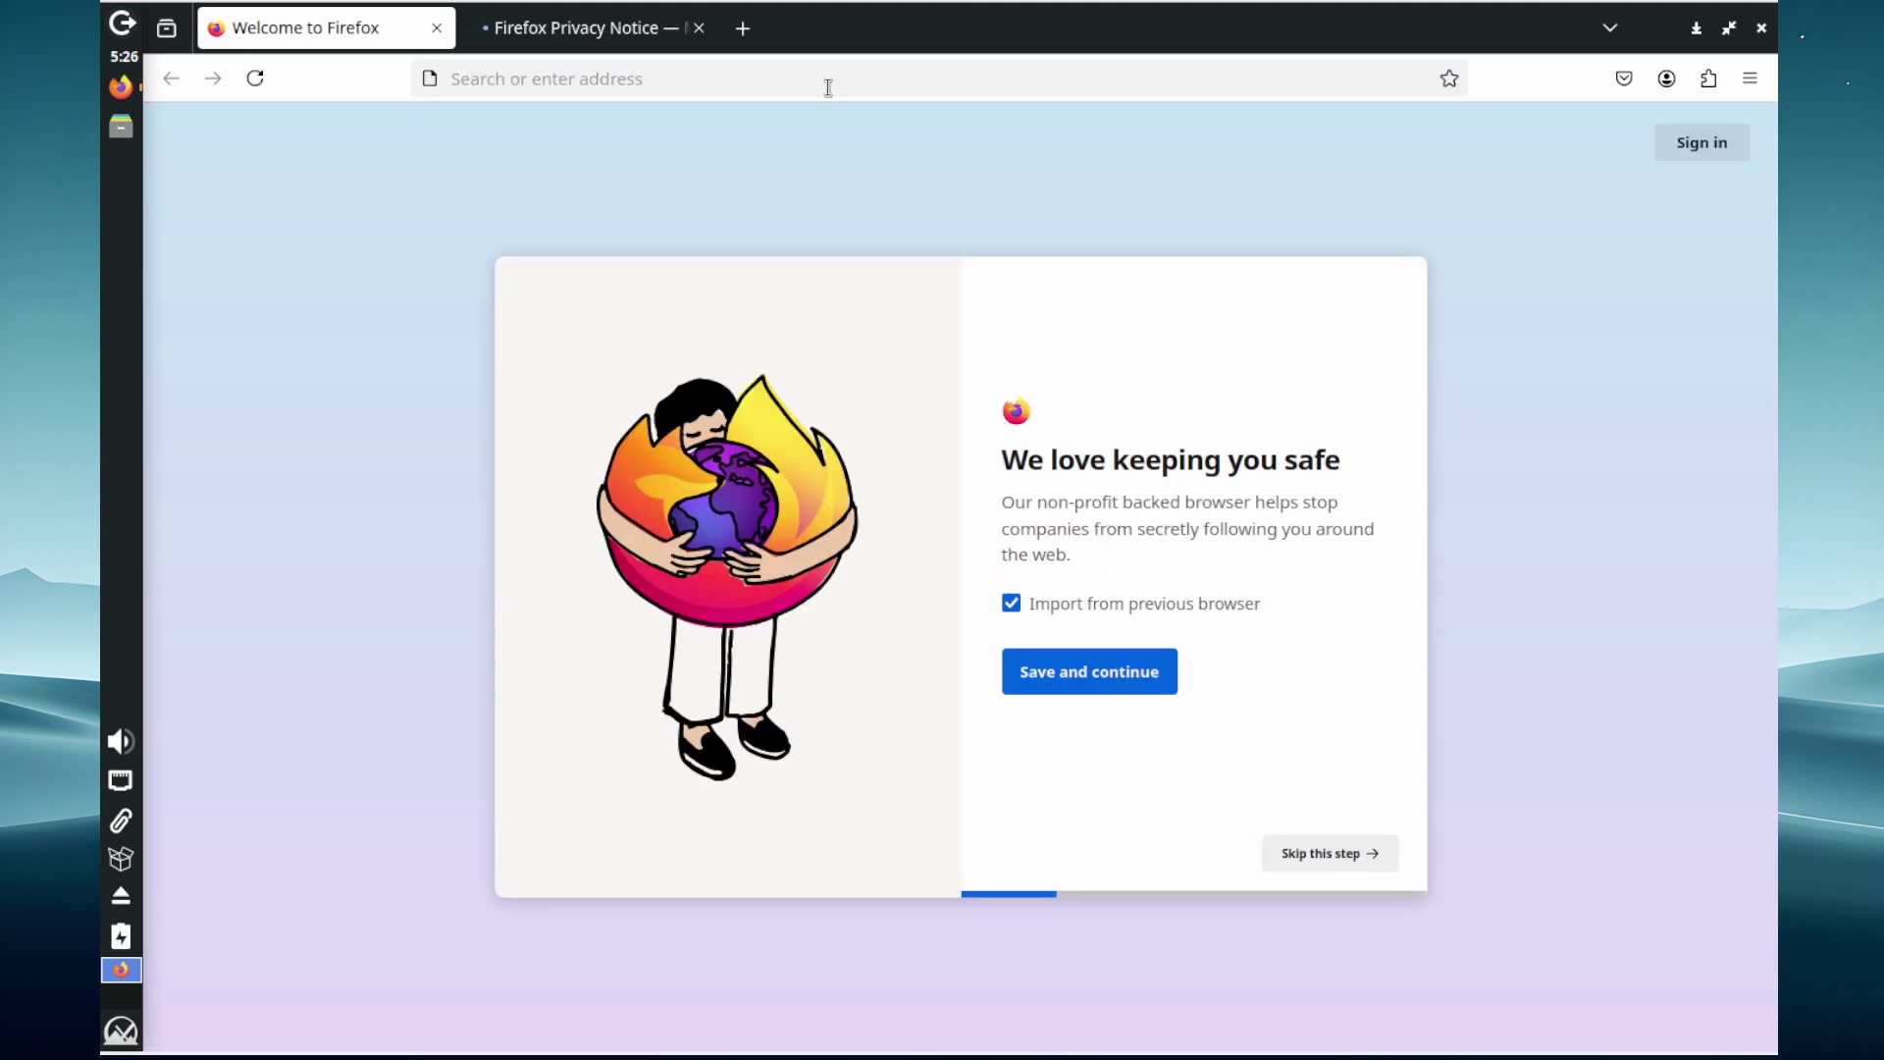
Enter the mistyped 'googlec.om', then correct the address to google.com and load Google
{"action": "left_click", "coordinate": [824, 78]}
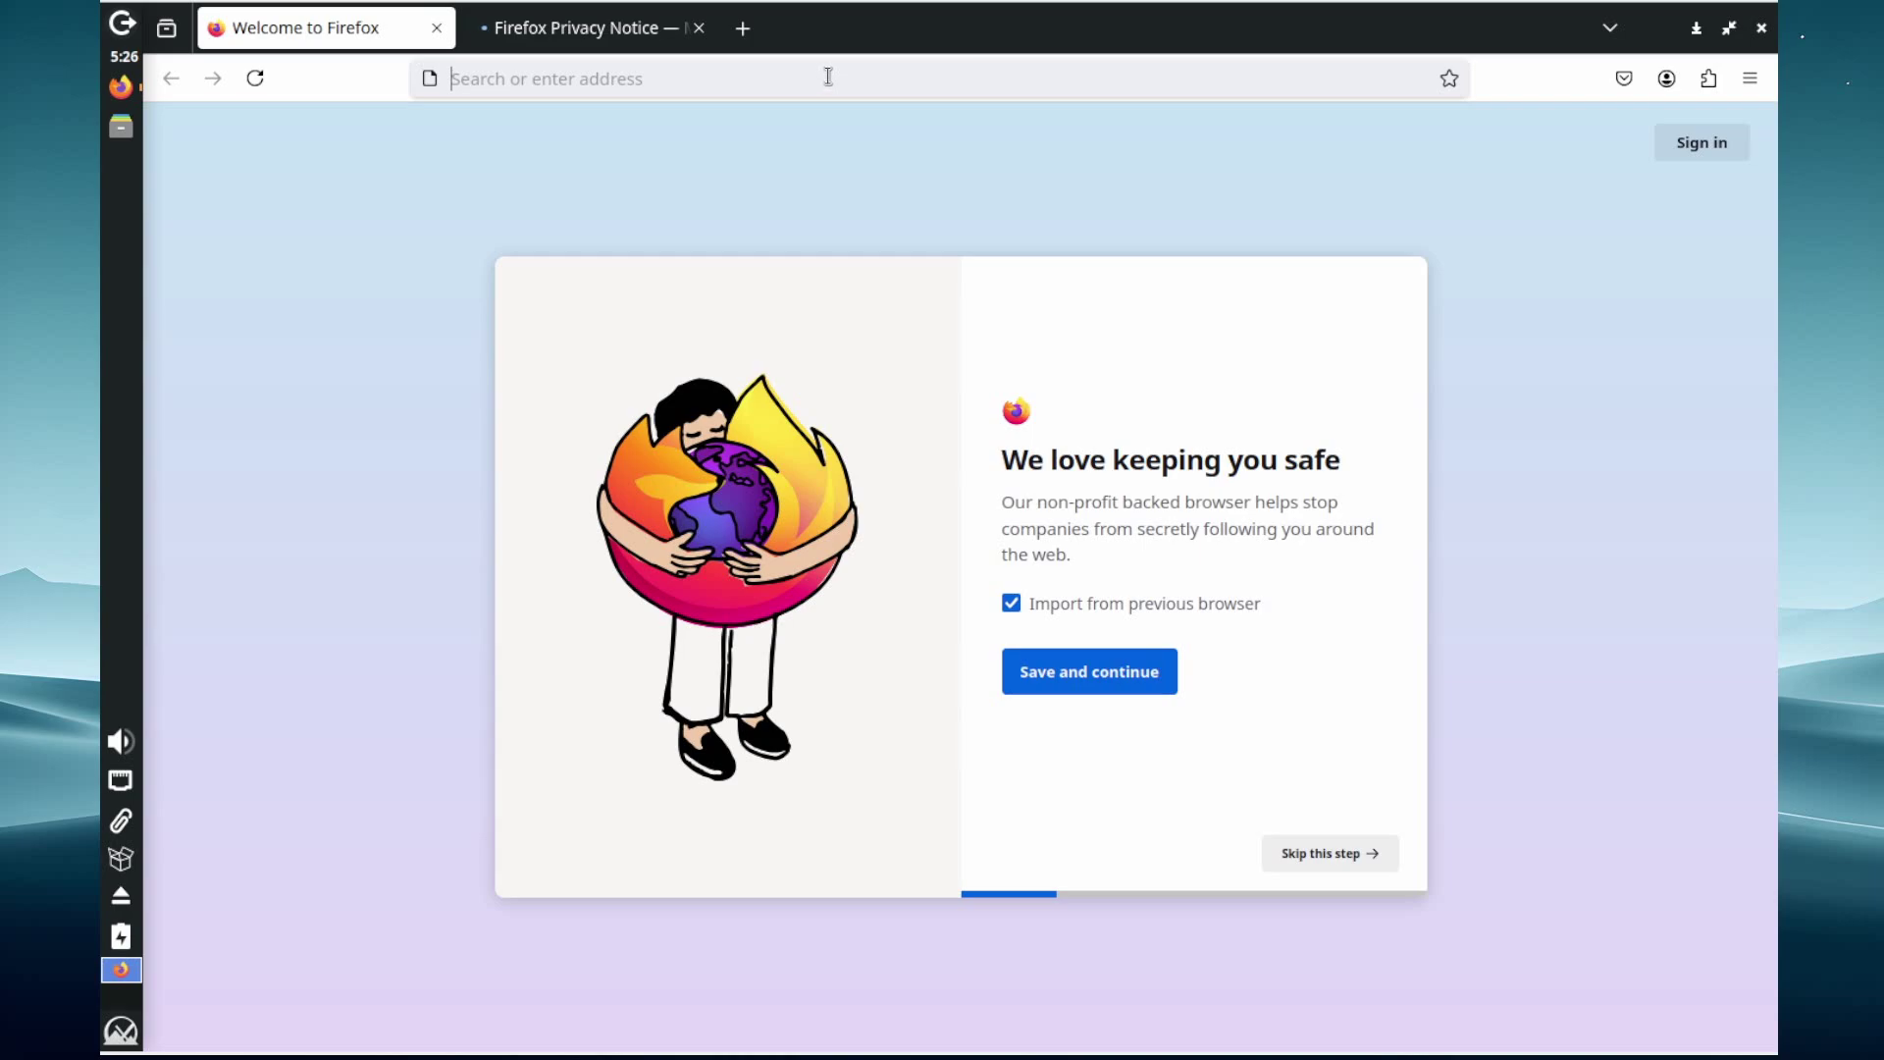
{"action": "type", "text": "goog"}
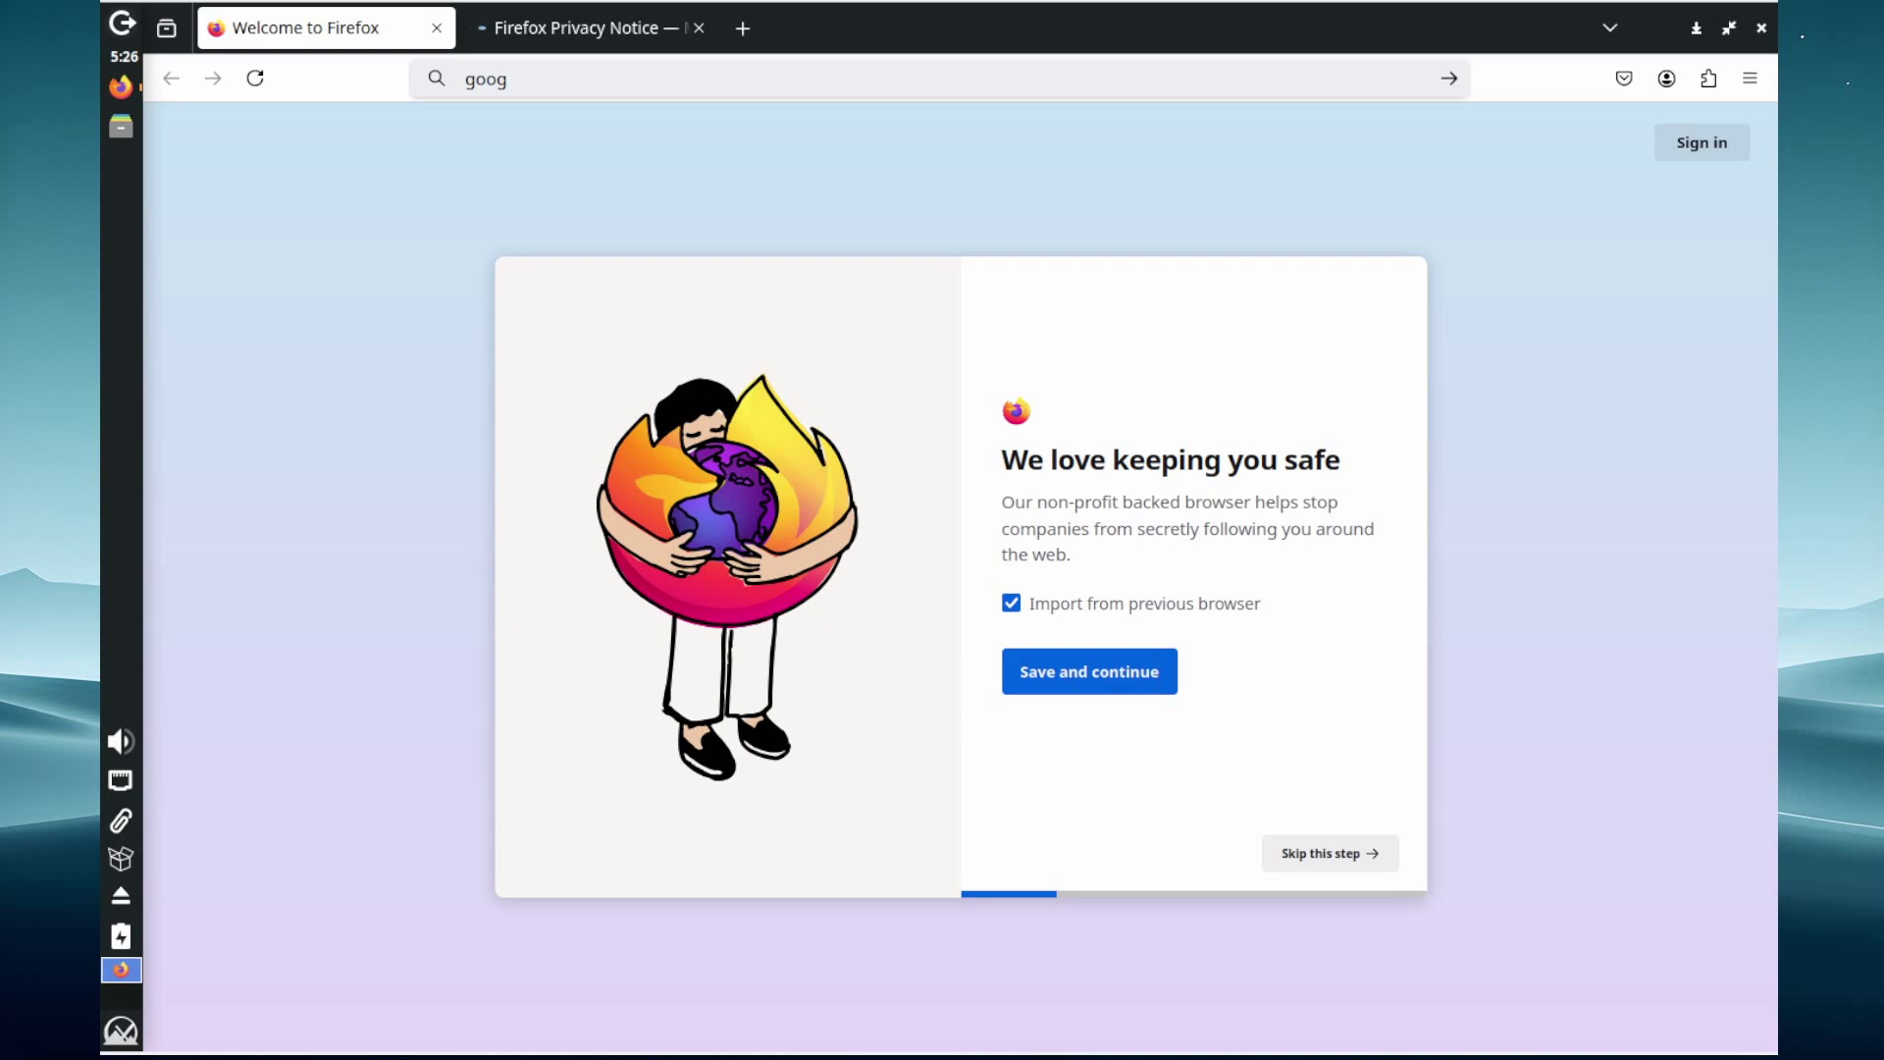
{"action": "type", "text": "lec.om"}
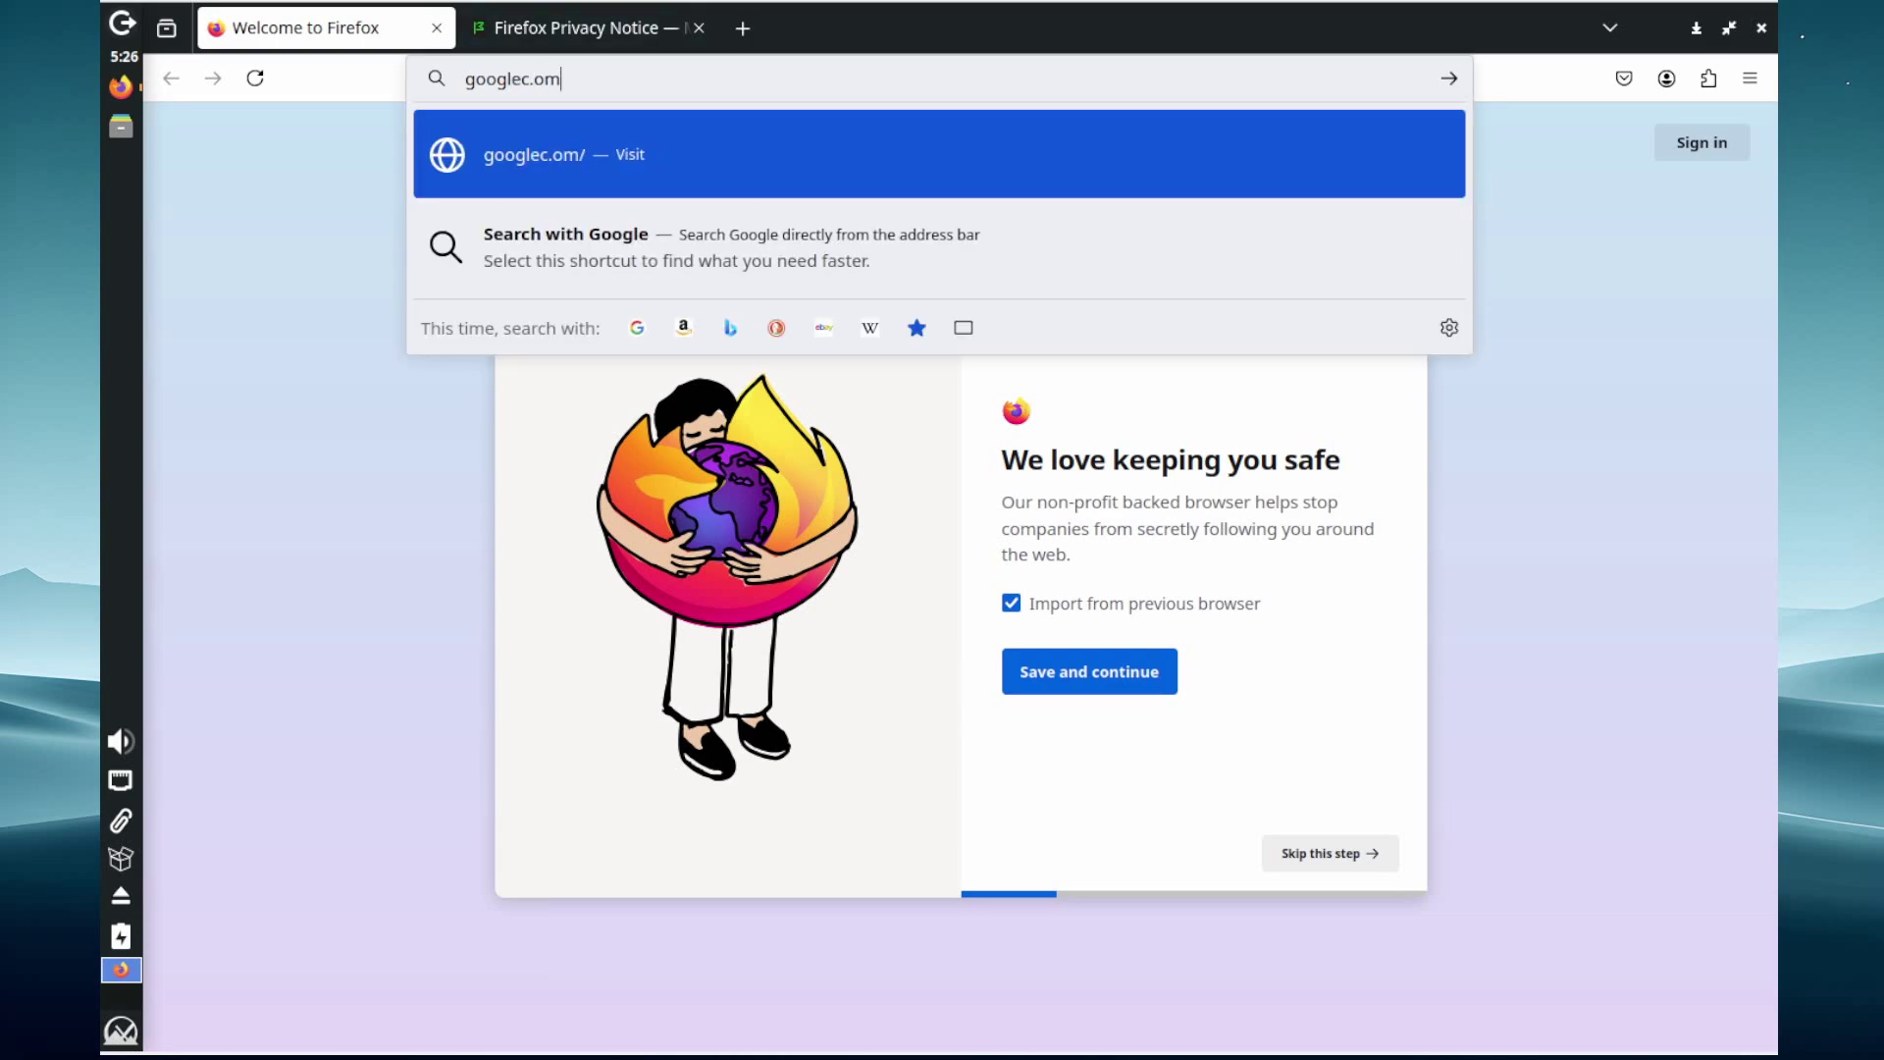
{"action": "key", "text": "Return"}
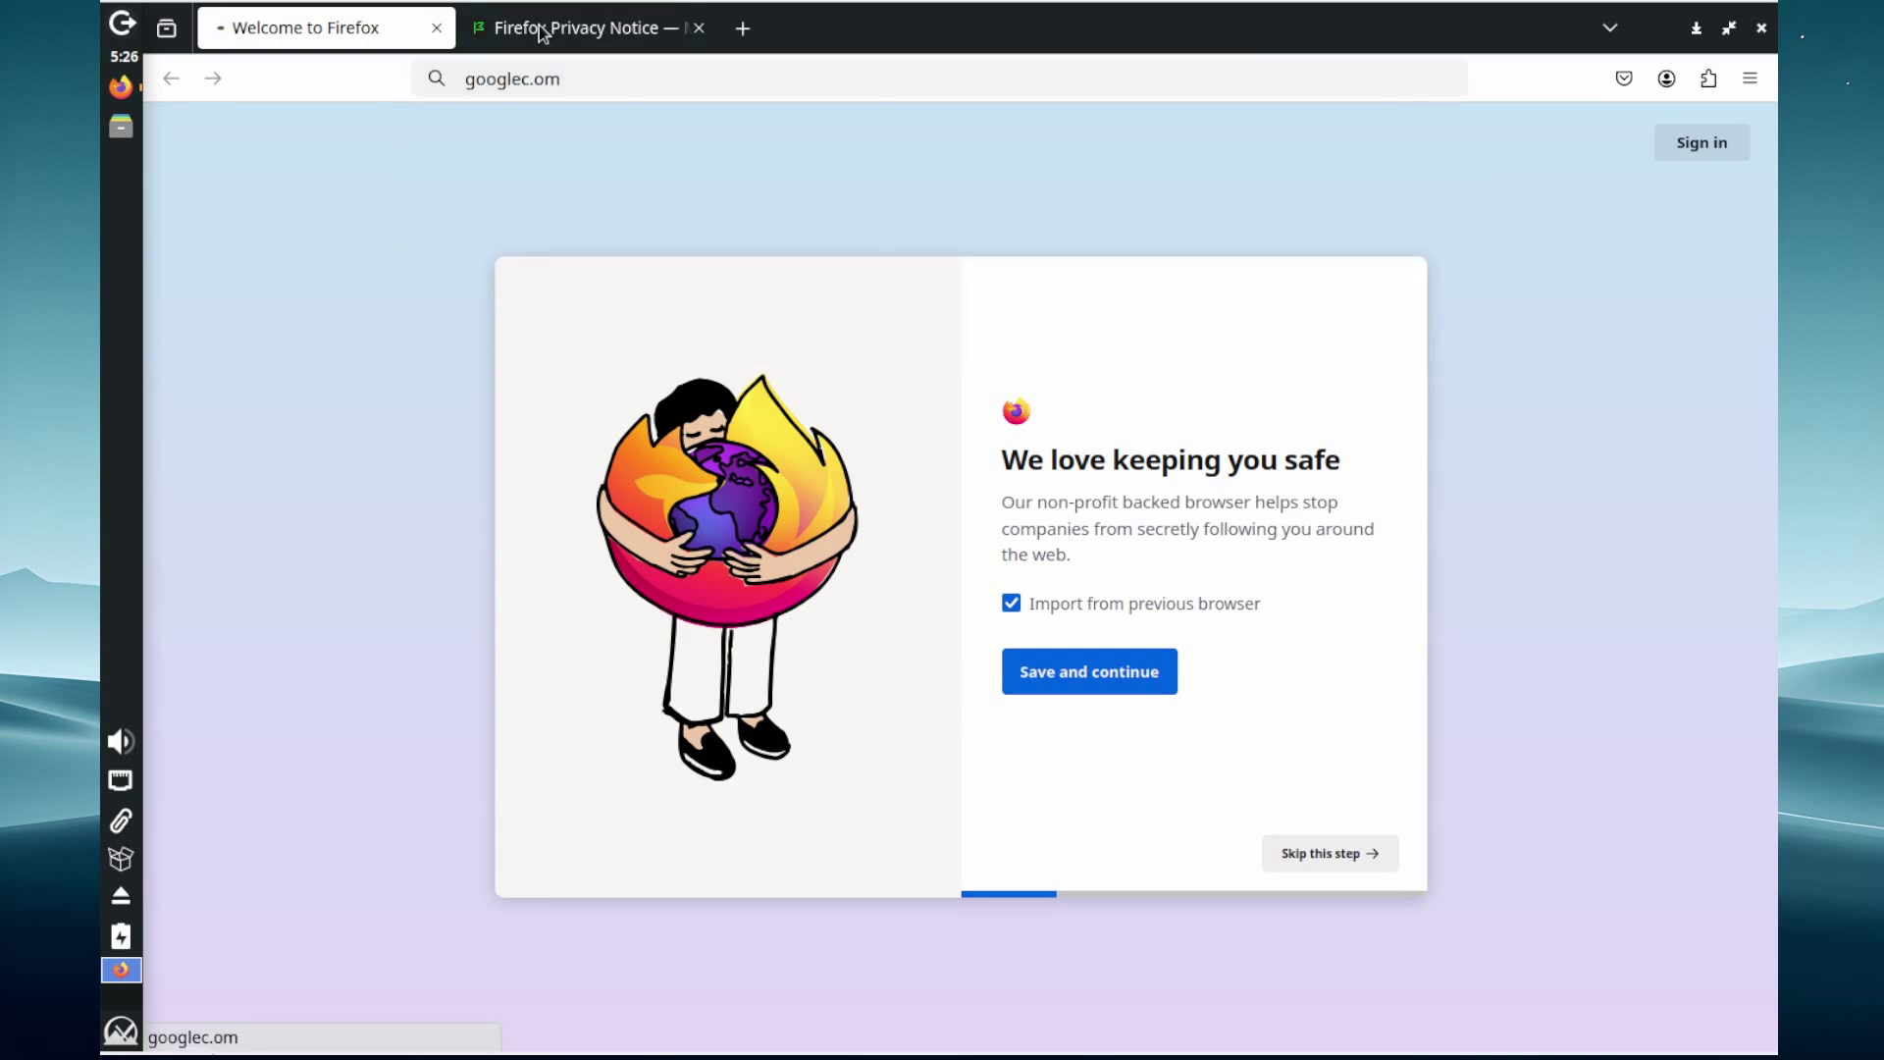
{"action": "left_click", "coordinate": [575, 78]}
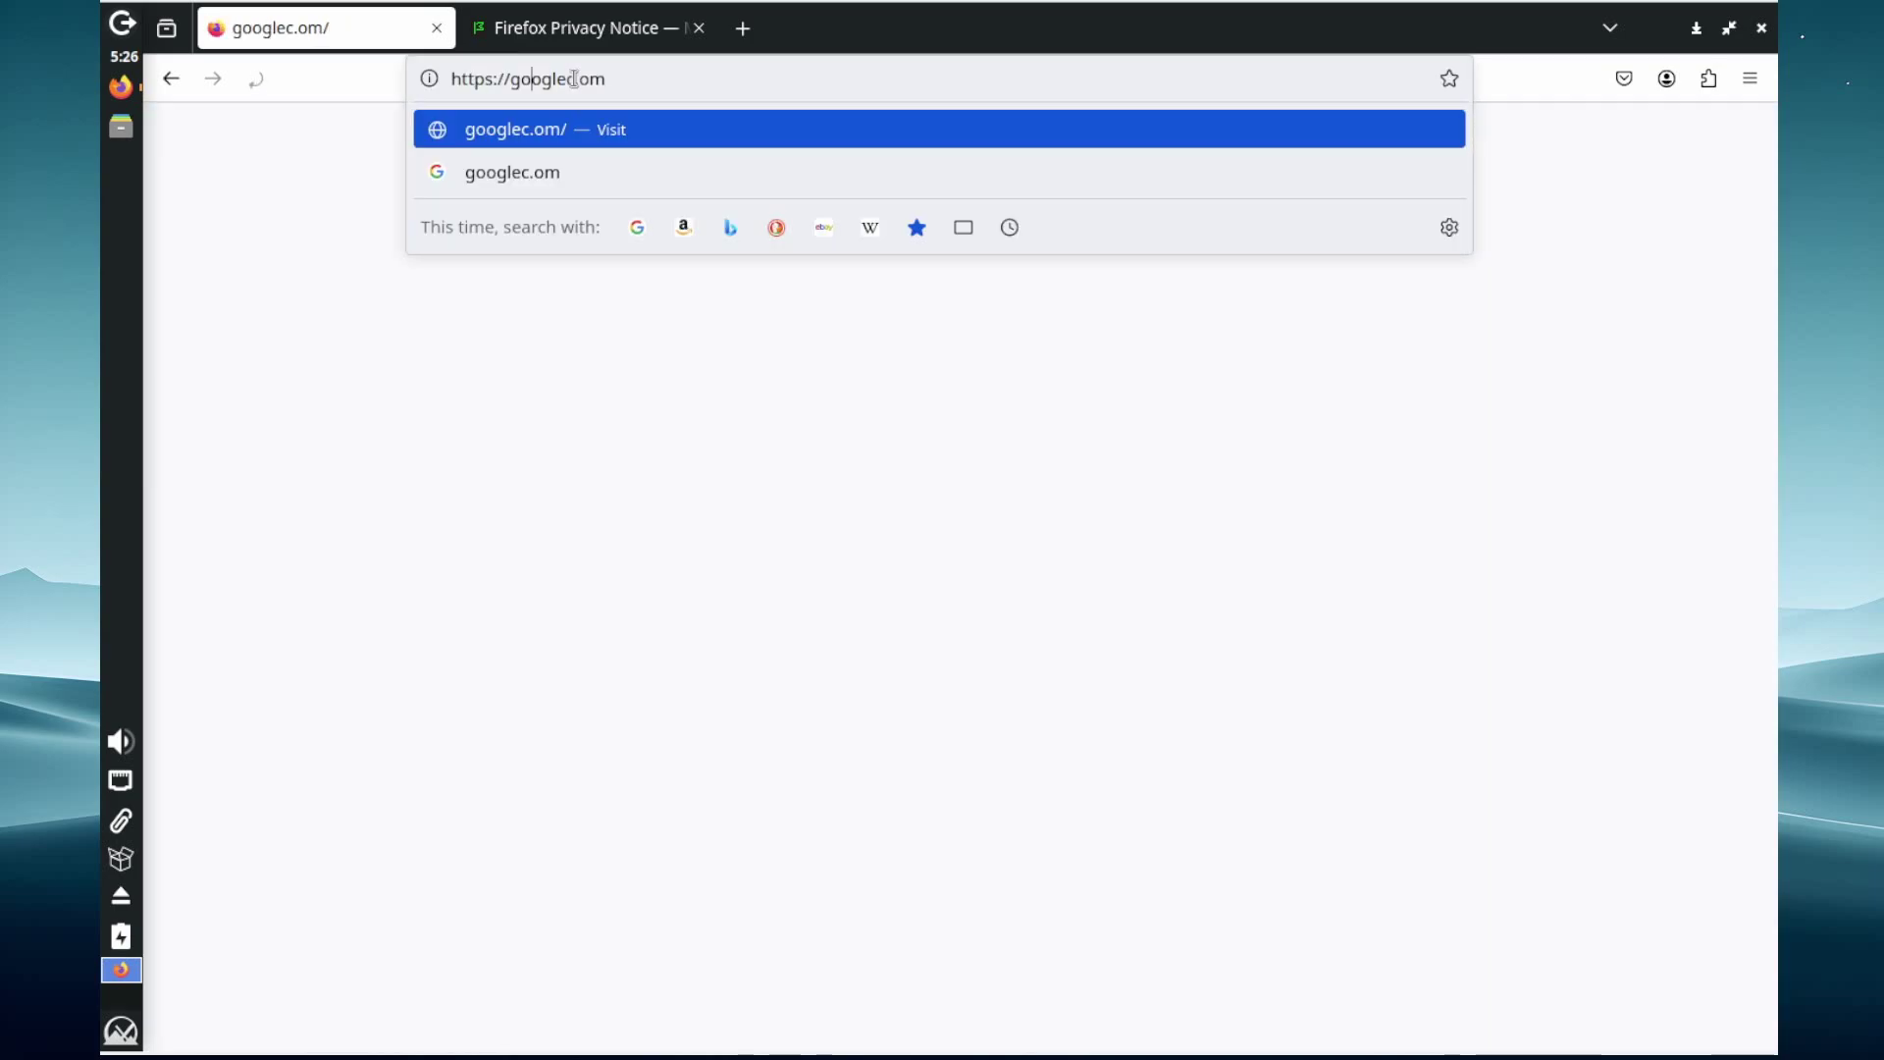
{"action": "left_click", "coordinate": [629, 81]}
{"action": "key", "text": "BackSpace"}
{"action": "key", "text": "BackSpace"}
{"action": "key", "text": "BackSpace"}
{"action": "key", "text": "BackSpace"}
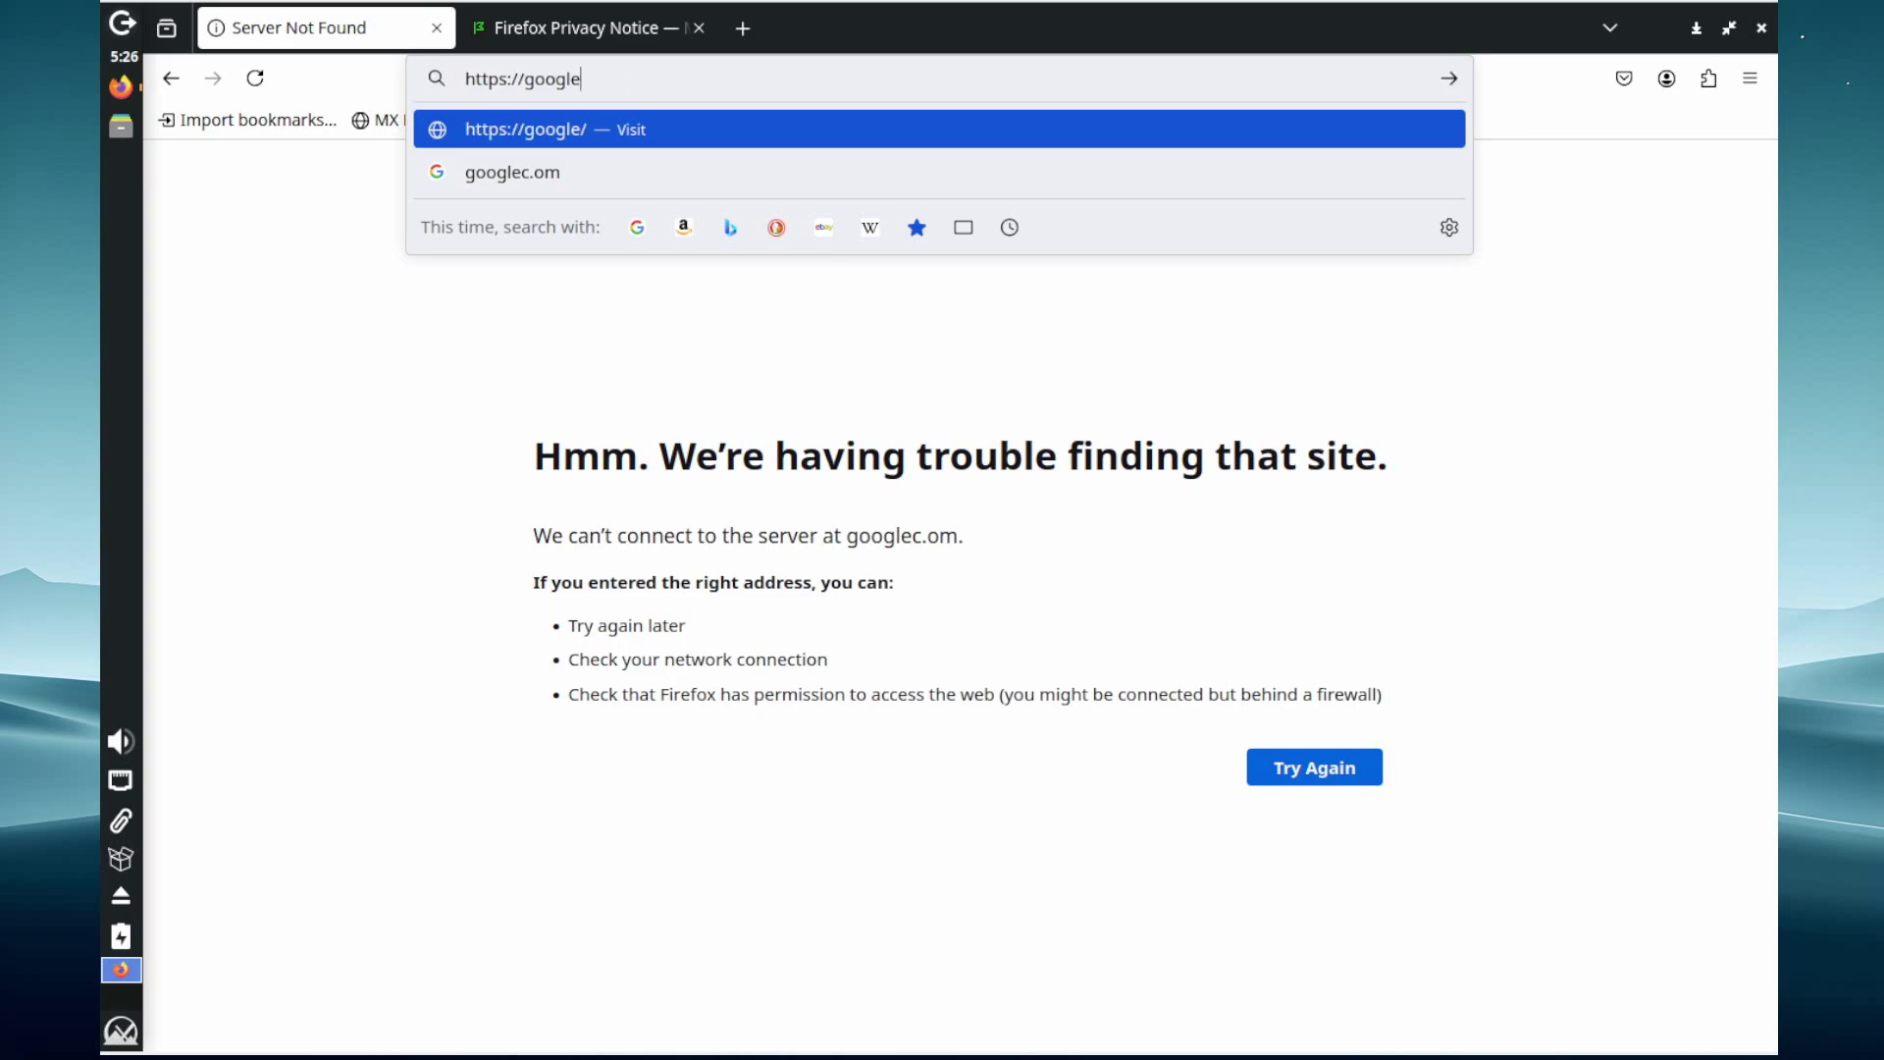
{"action": "type", "text": ".com"}
{"action": "key", "text": "Return"}
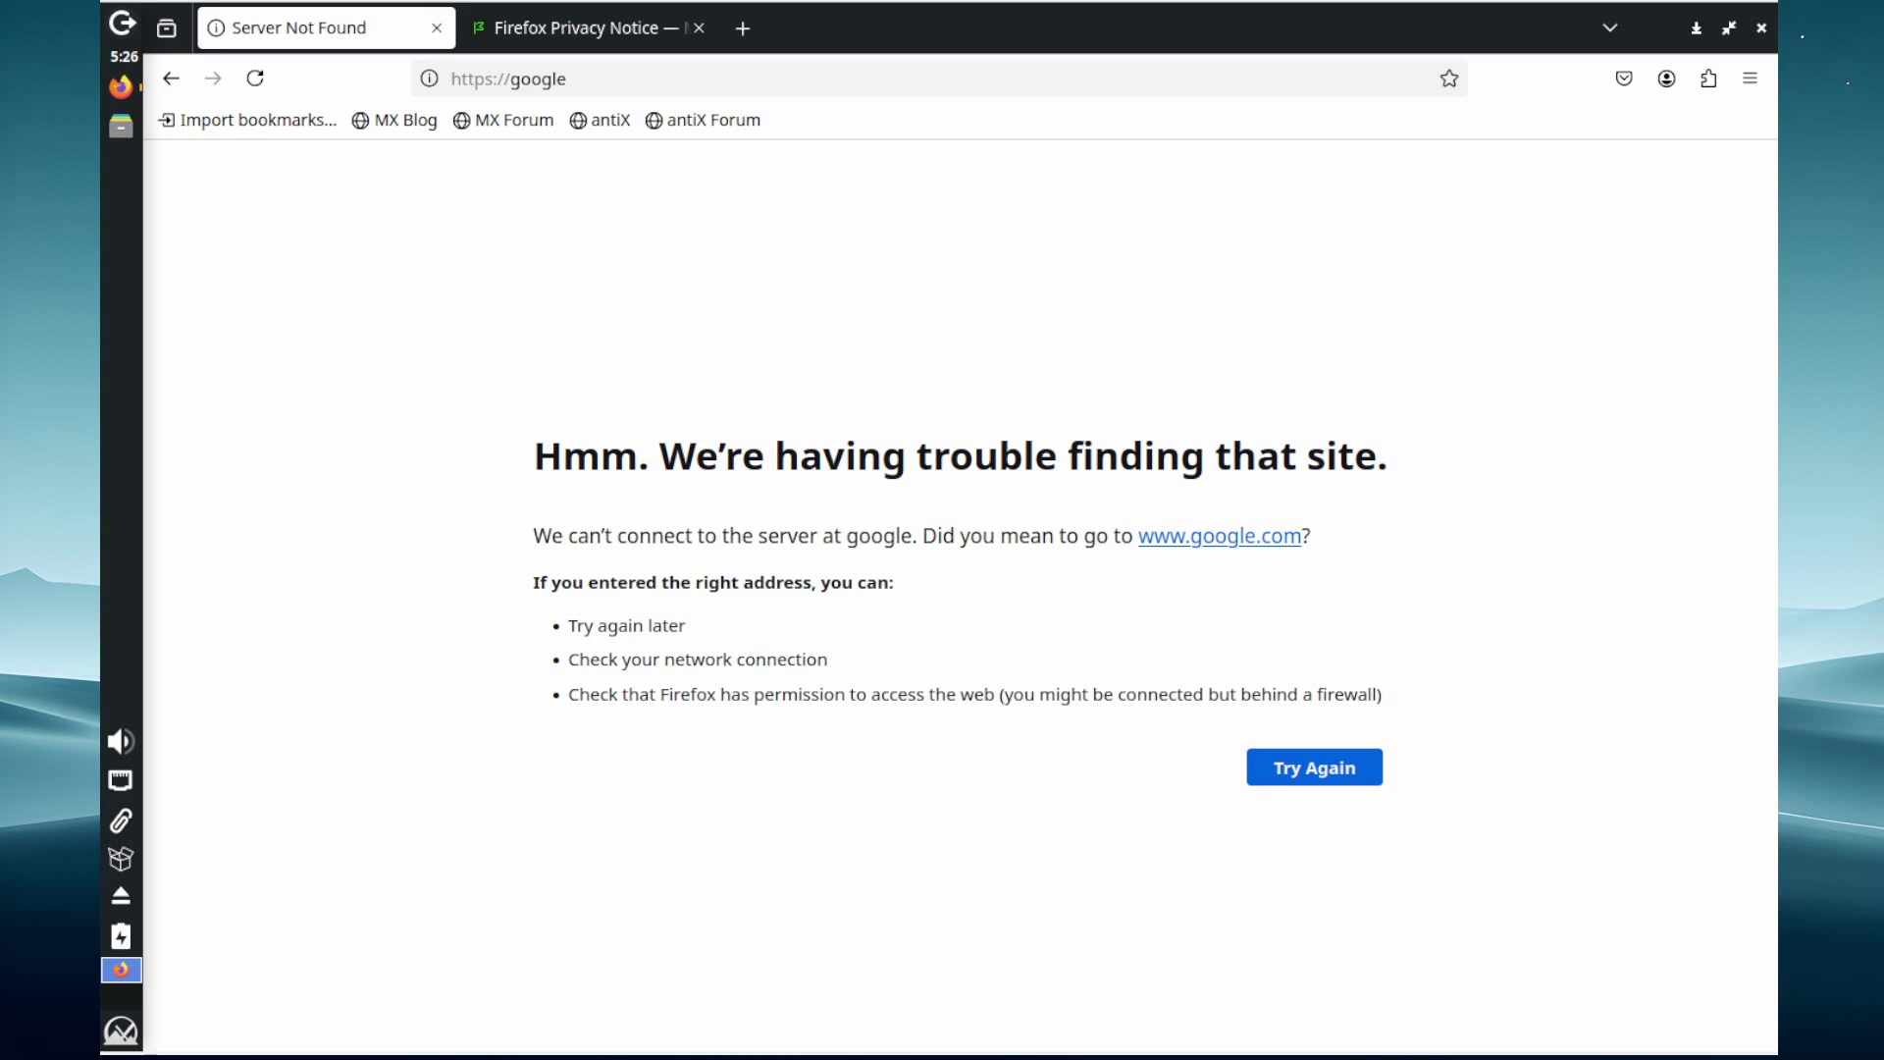
{"action": "left_click", "coordinate": [650, 81]}
{"action": "left_click", "coordinate": [653, 75]}
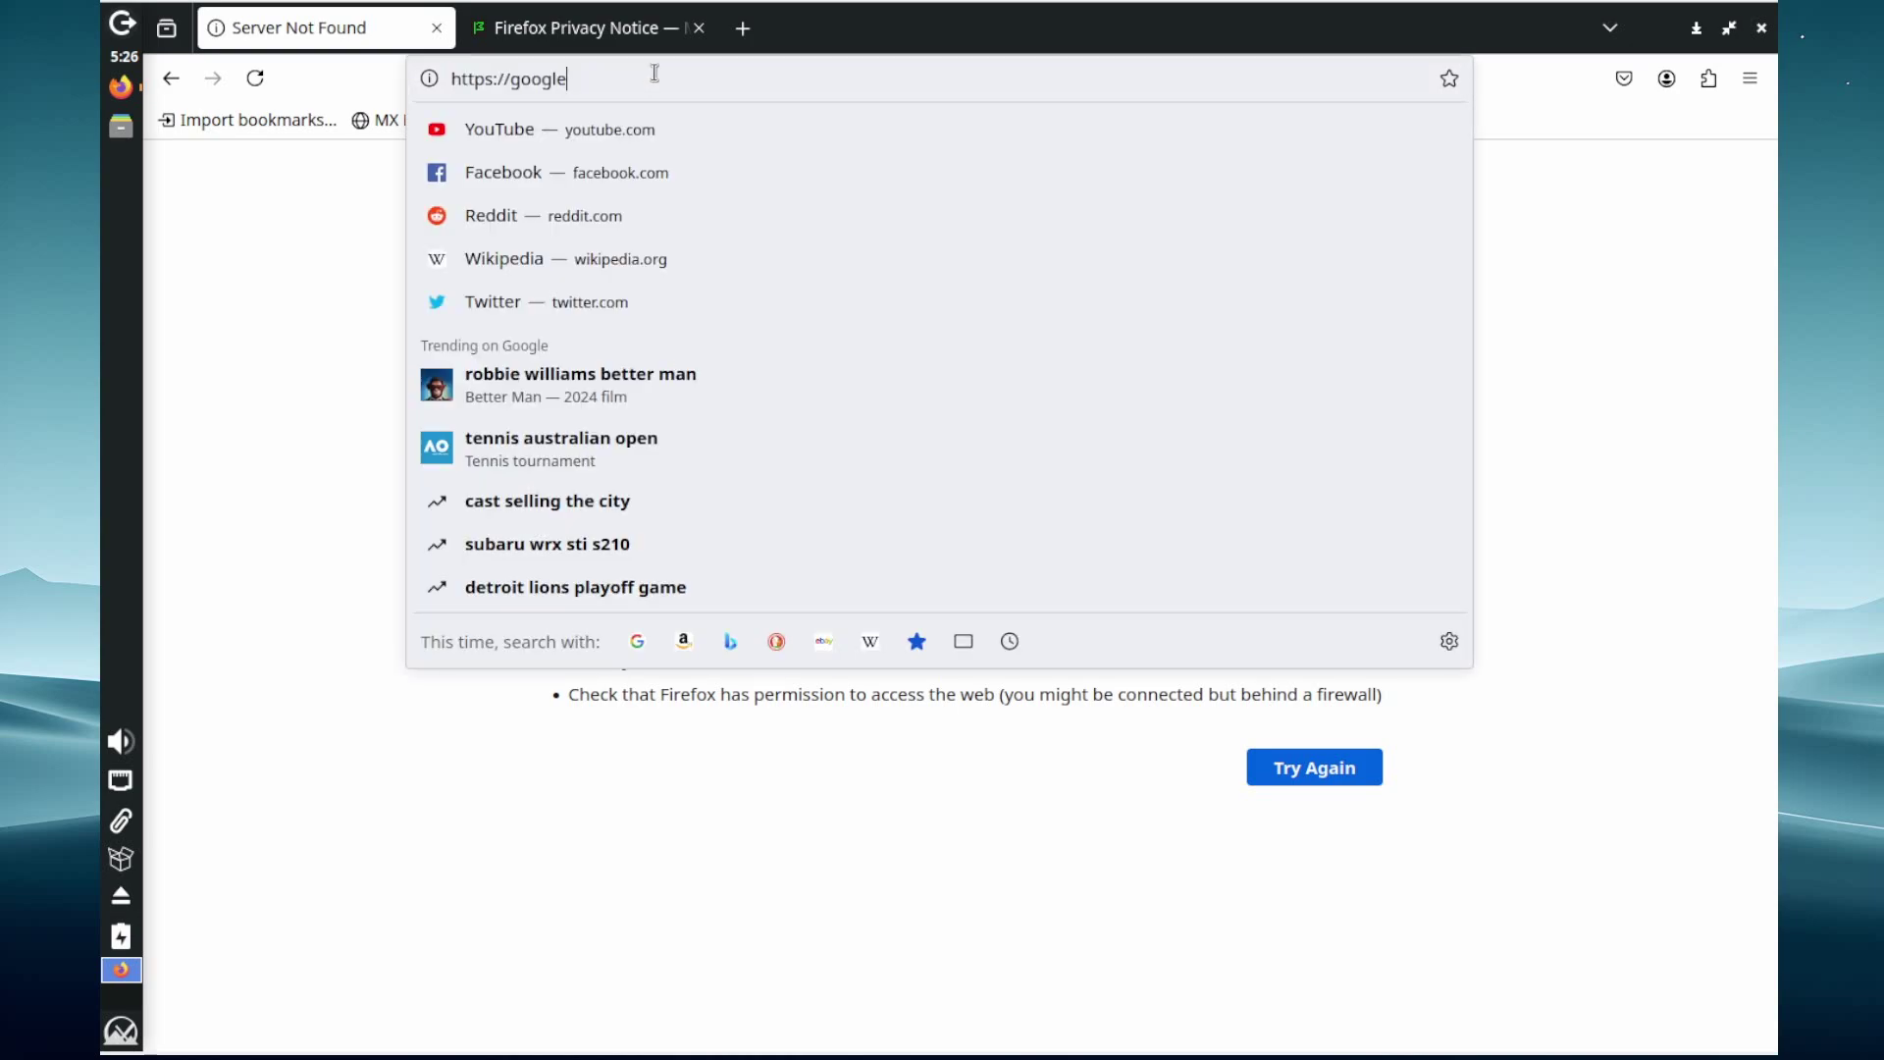
{"action": "type", "text": ".com"}
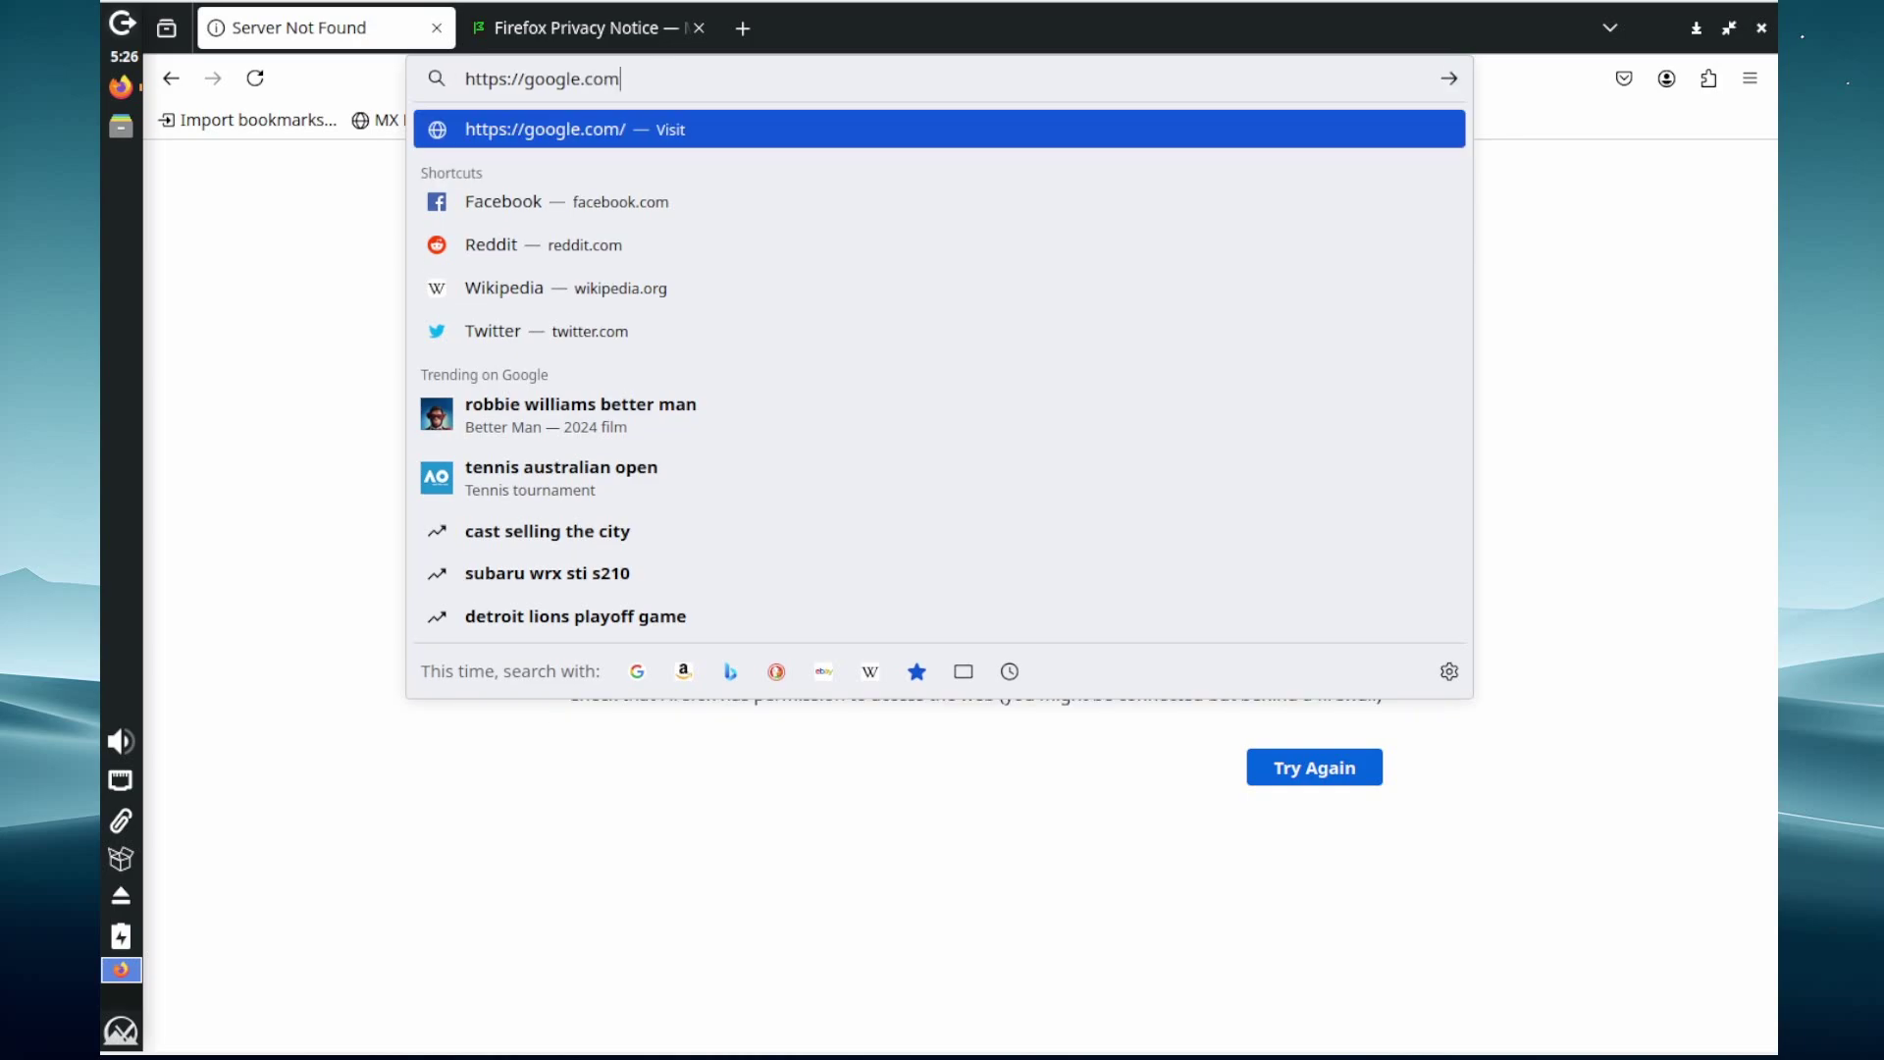
{"action": "key", "text": "Return"}
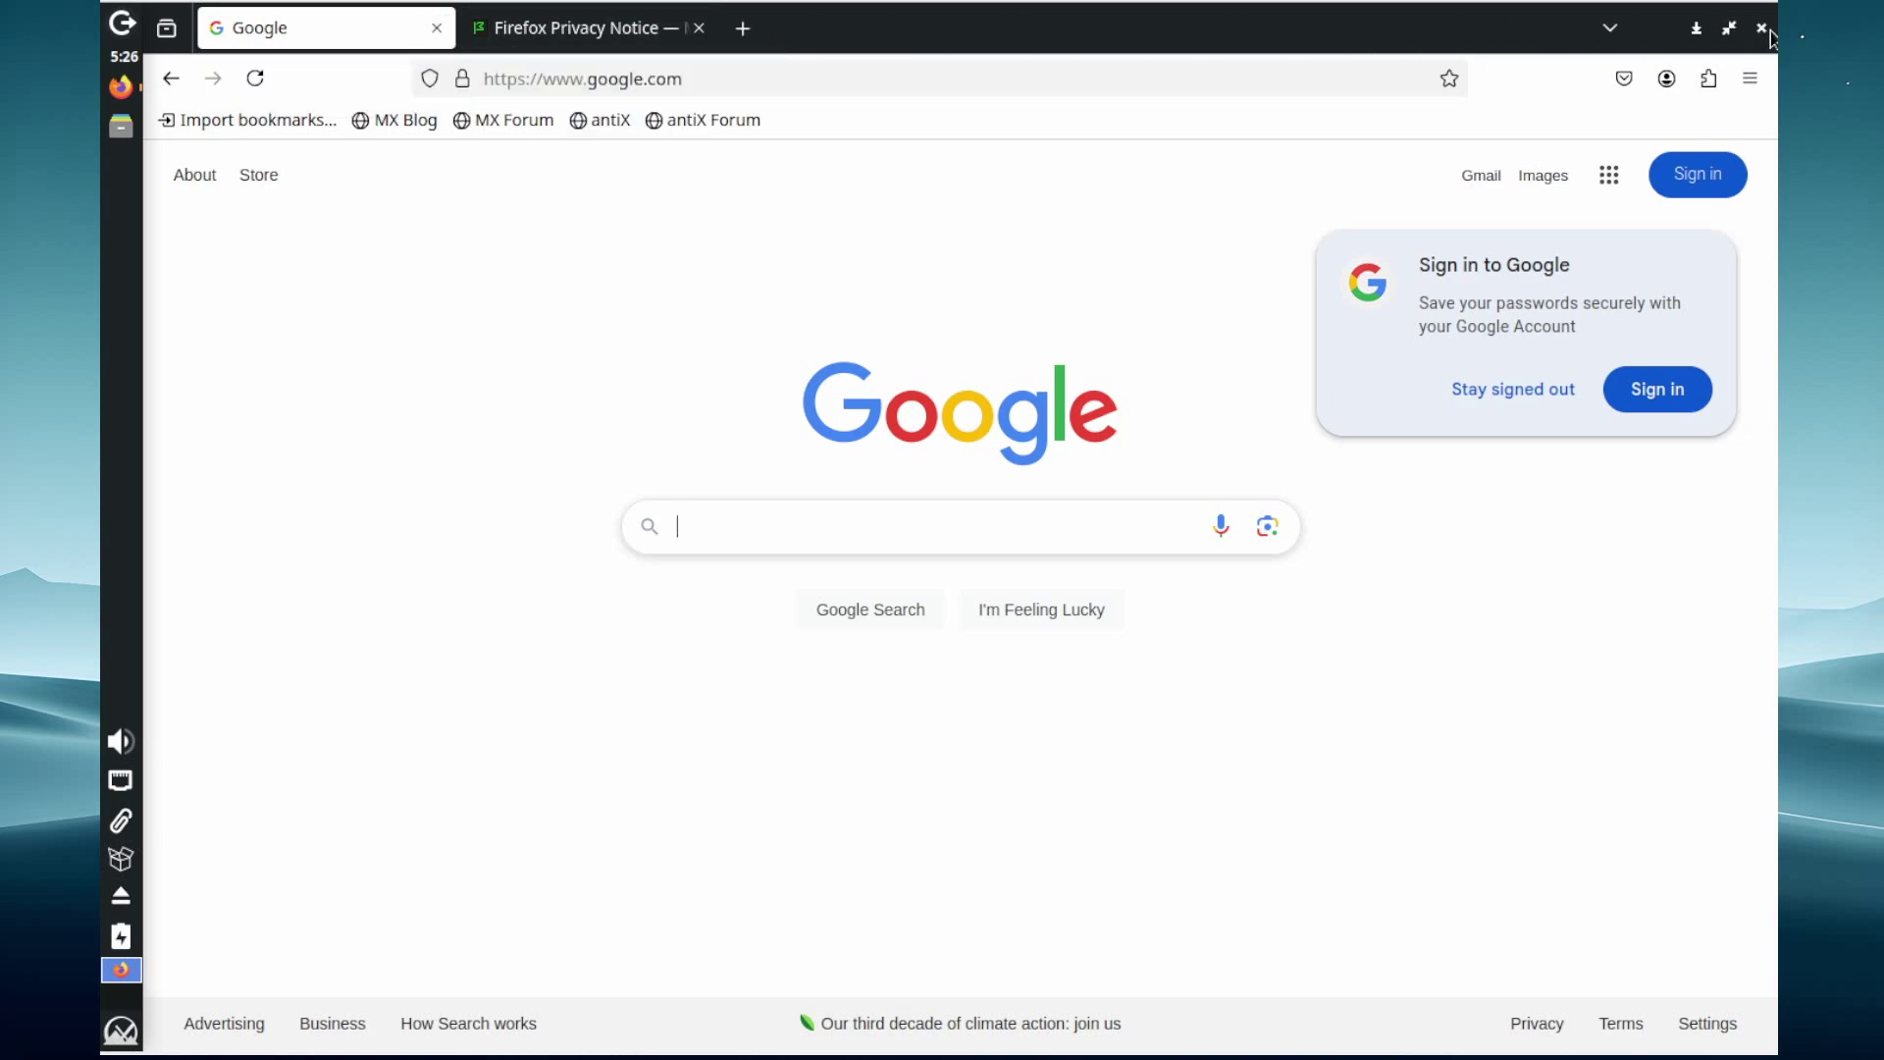
Open and dismiss Firefox's main menu, then close the Firefox window
{"action": "left_click", "coordinate": [1754, 80]}
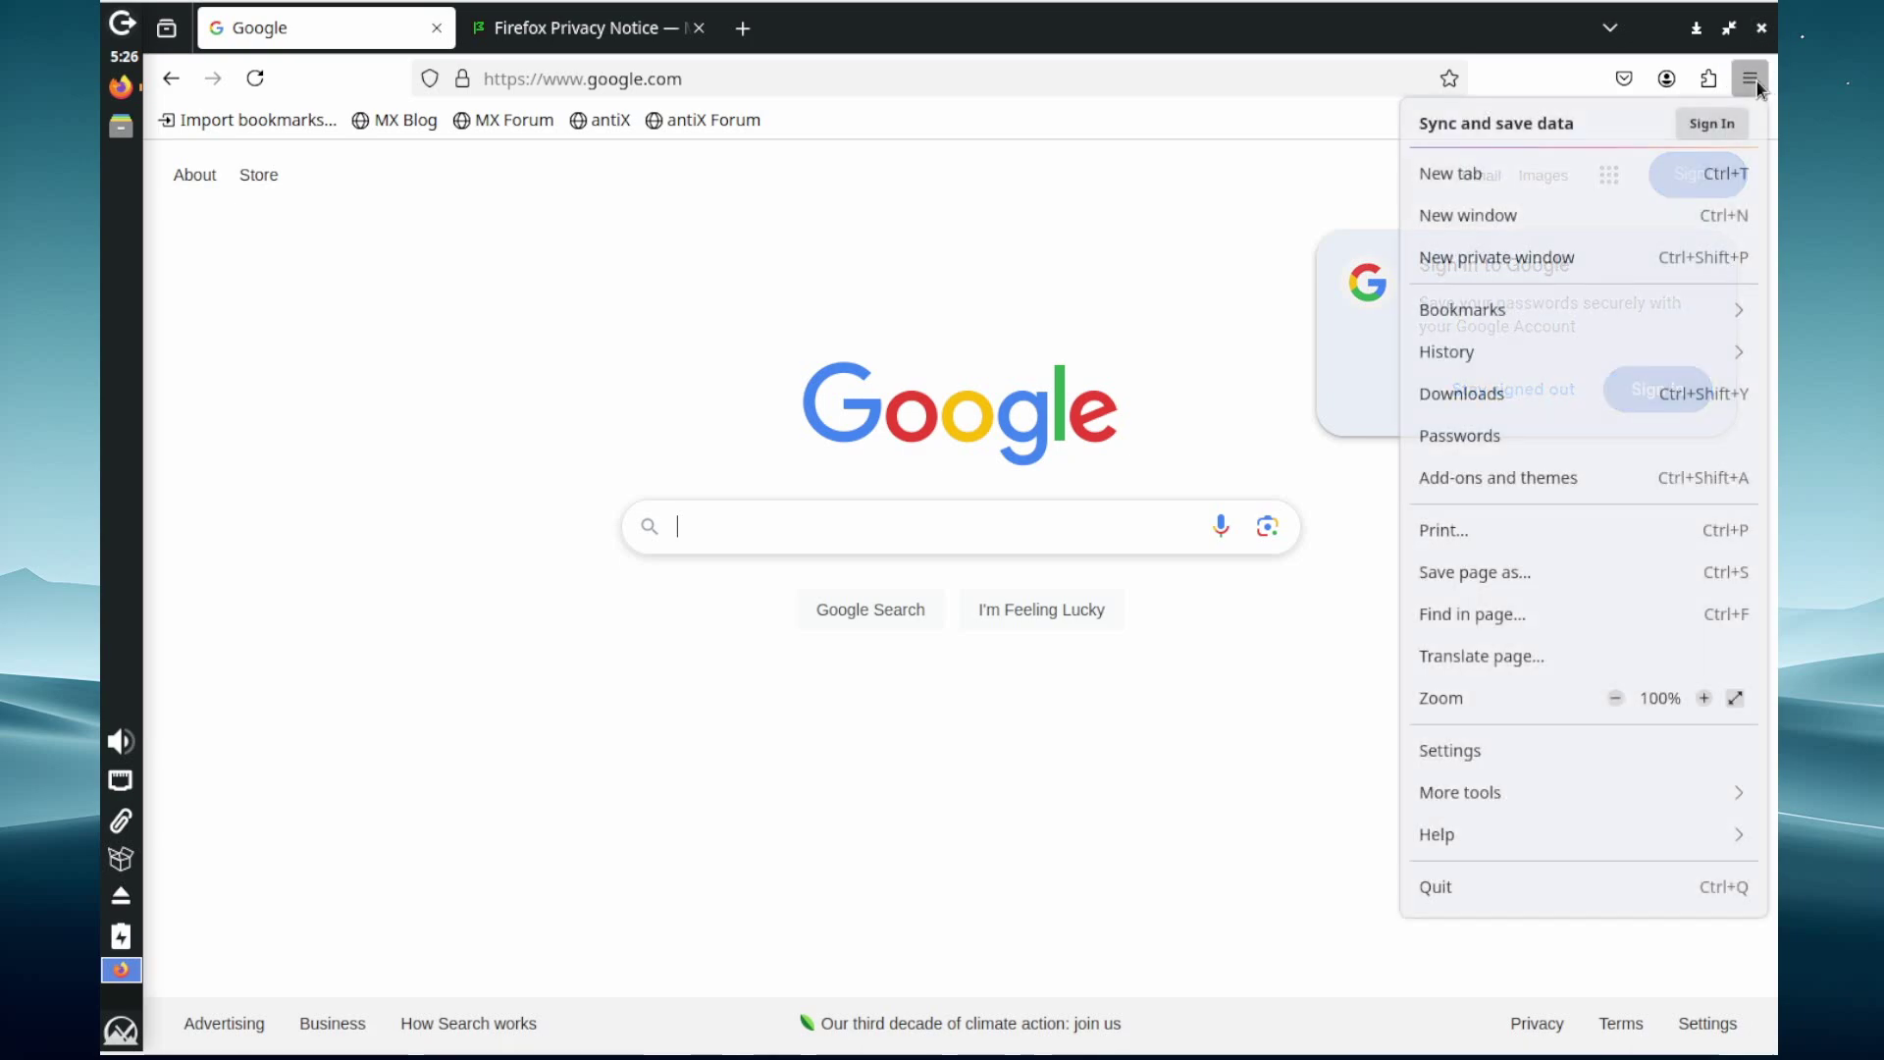
{"action": "left_click", "coordinate": [1752, 80]}
{"action": "left_click", "coordinate": [1758, 32]}
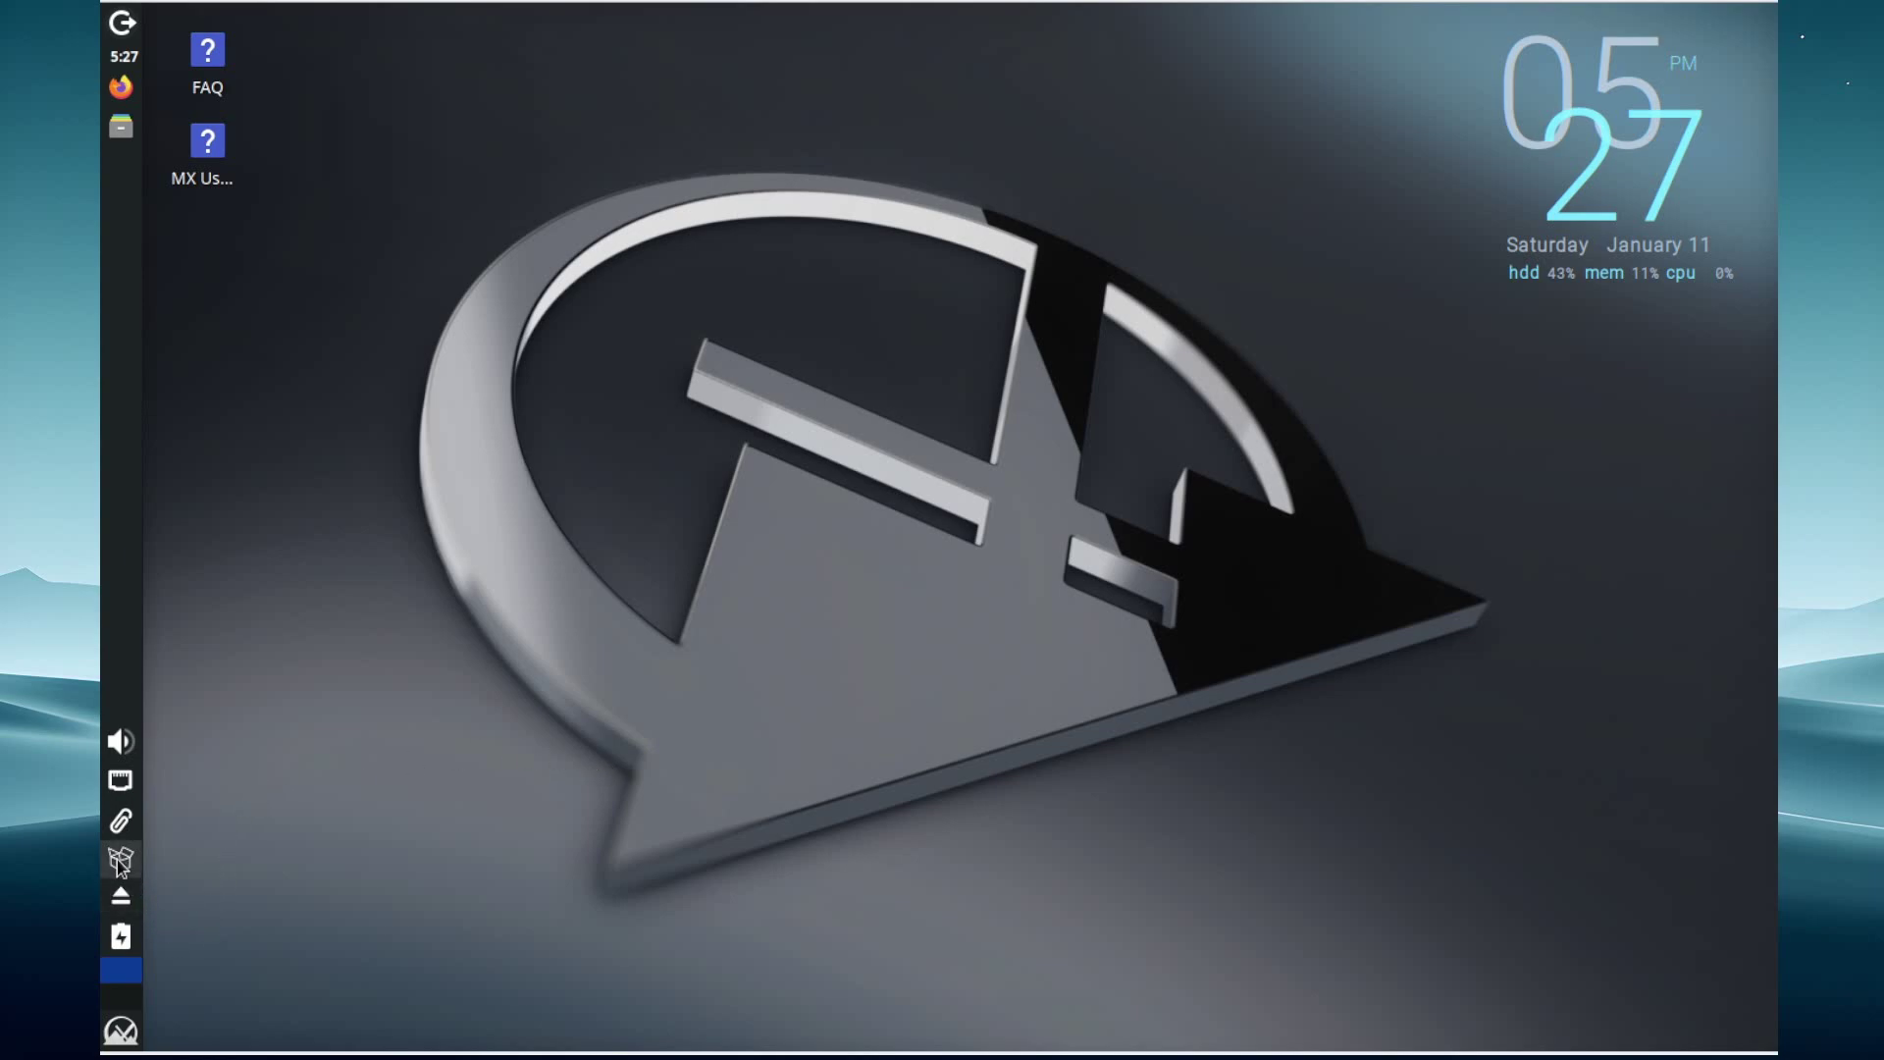
{"action": "mouse_move", "coordinate": [117, 859]}
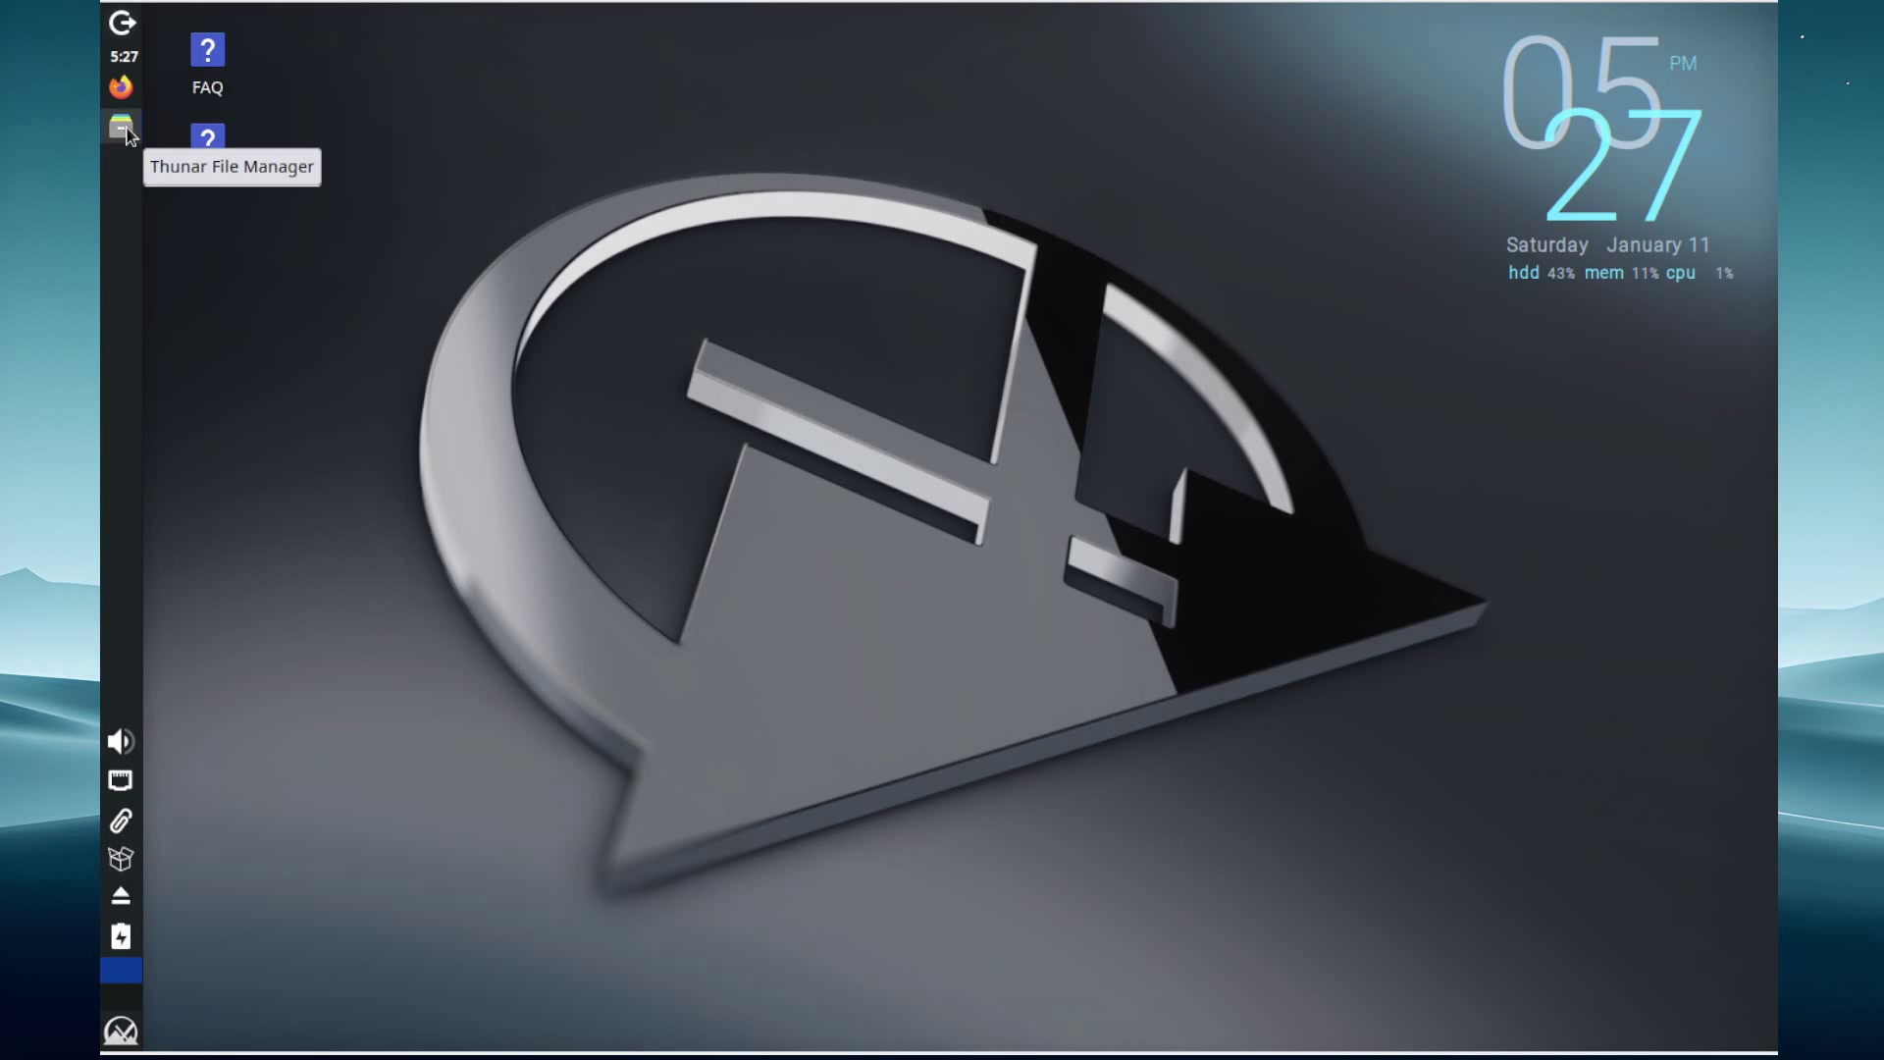
{"action": "left_click", "coordinate": [123, 128]}
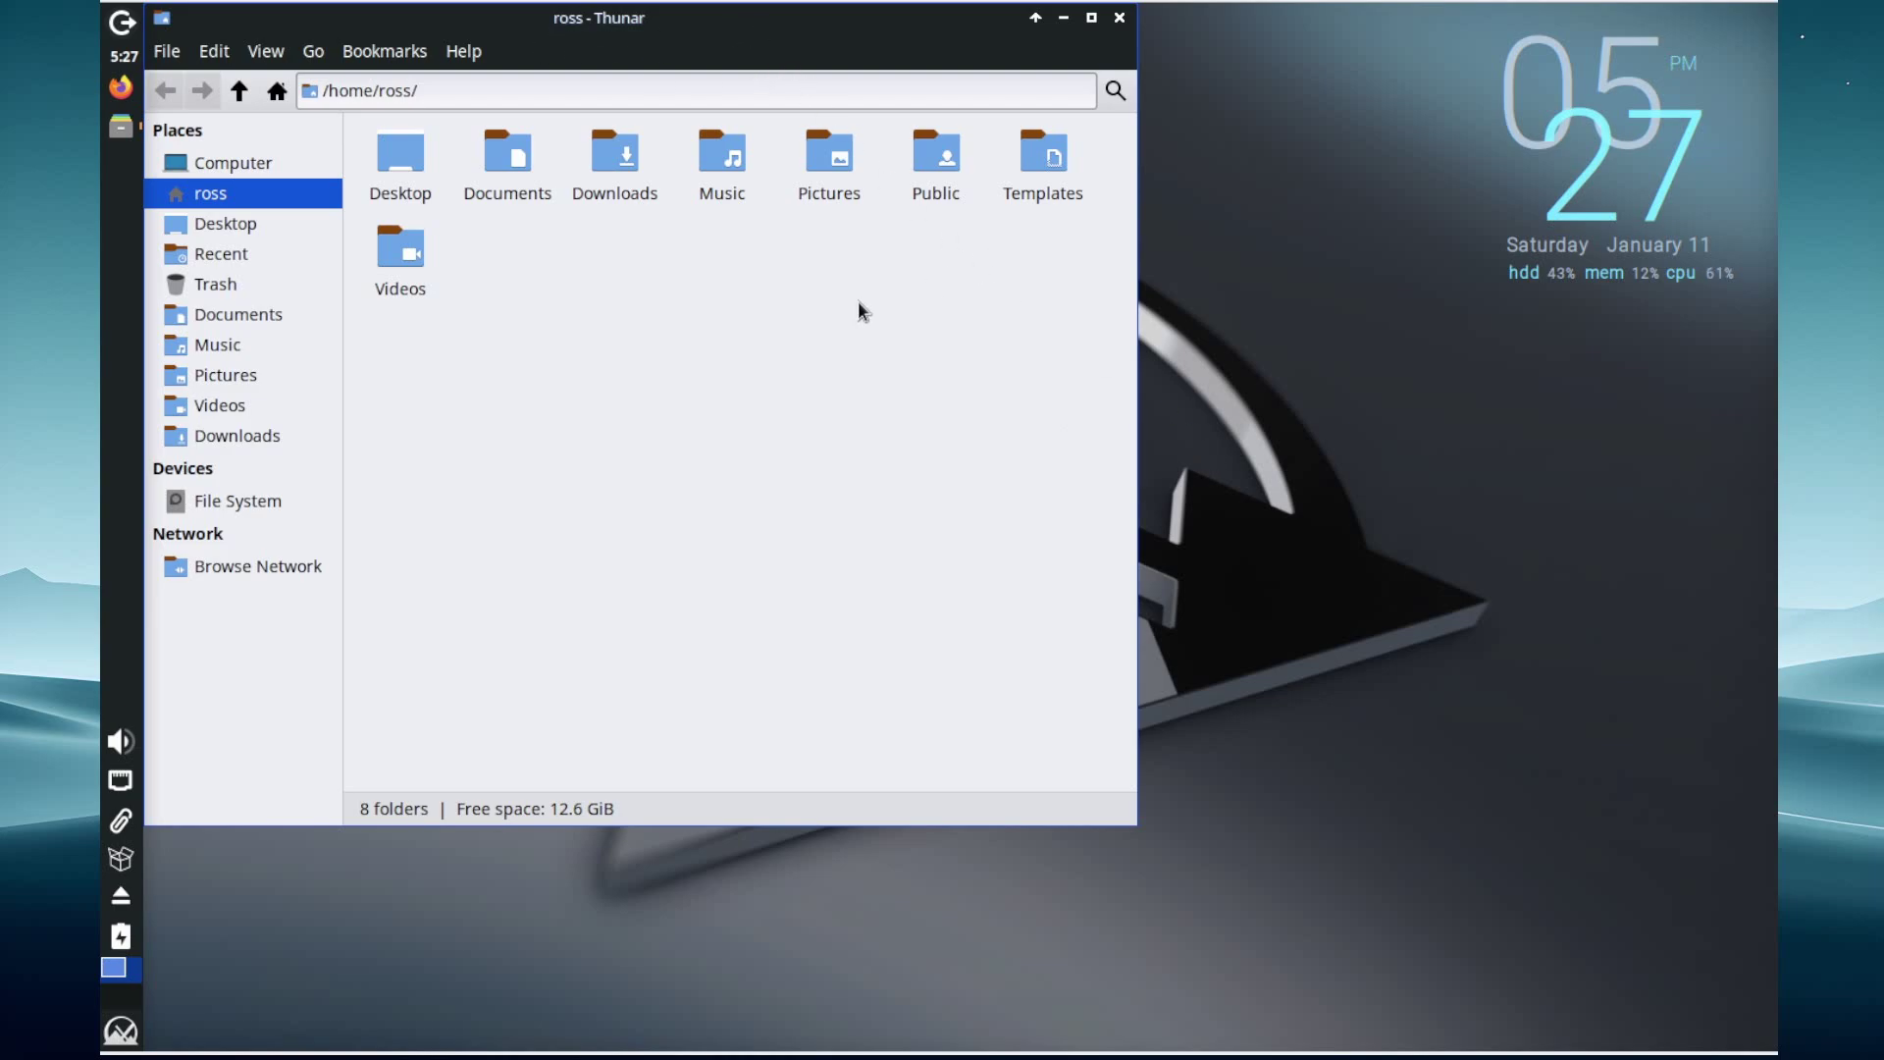
{"action": "left_click", "coordinate": [244, 232]}
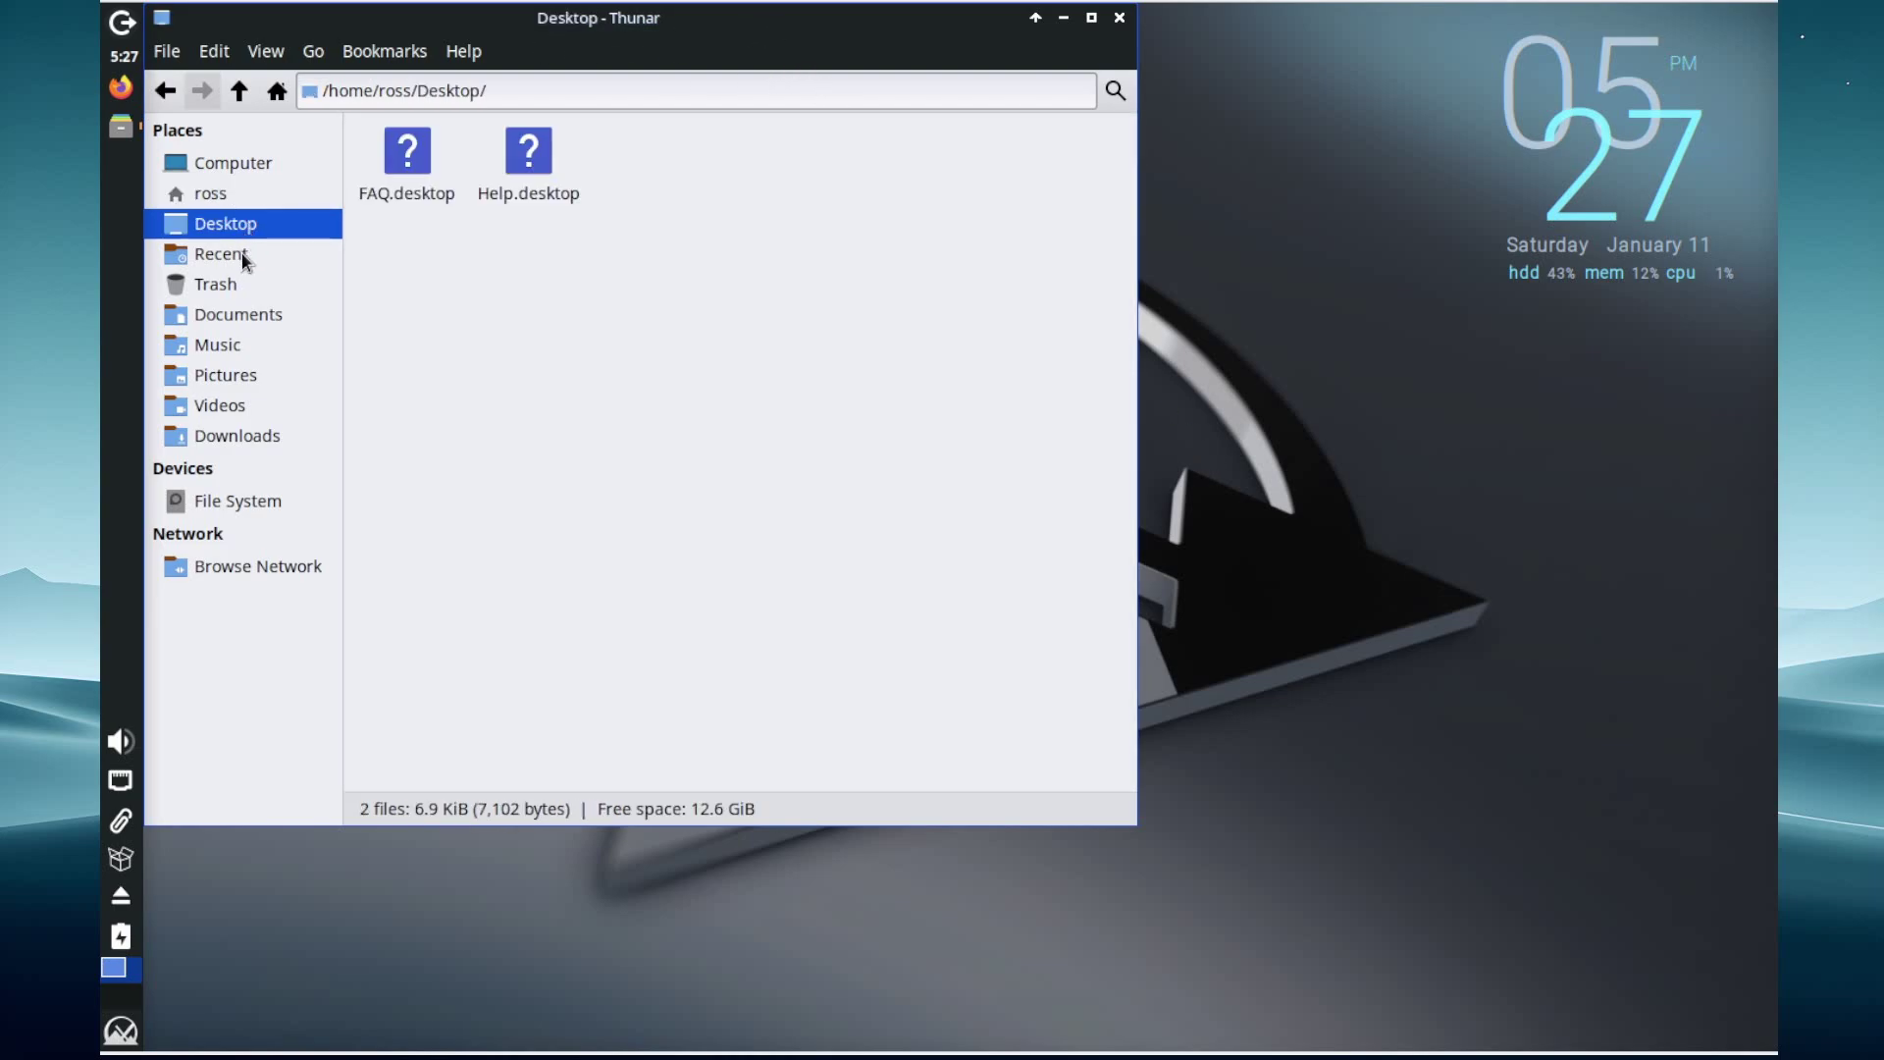
{"action": "left_click", "coordinate": [241, 253]}
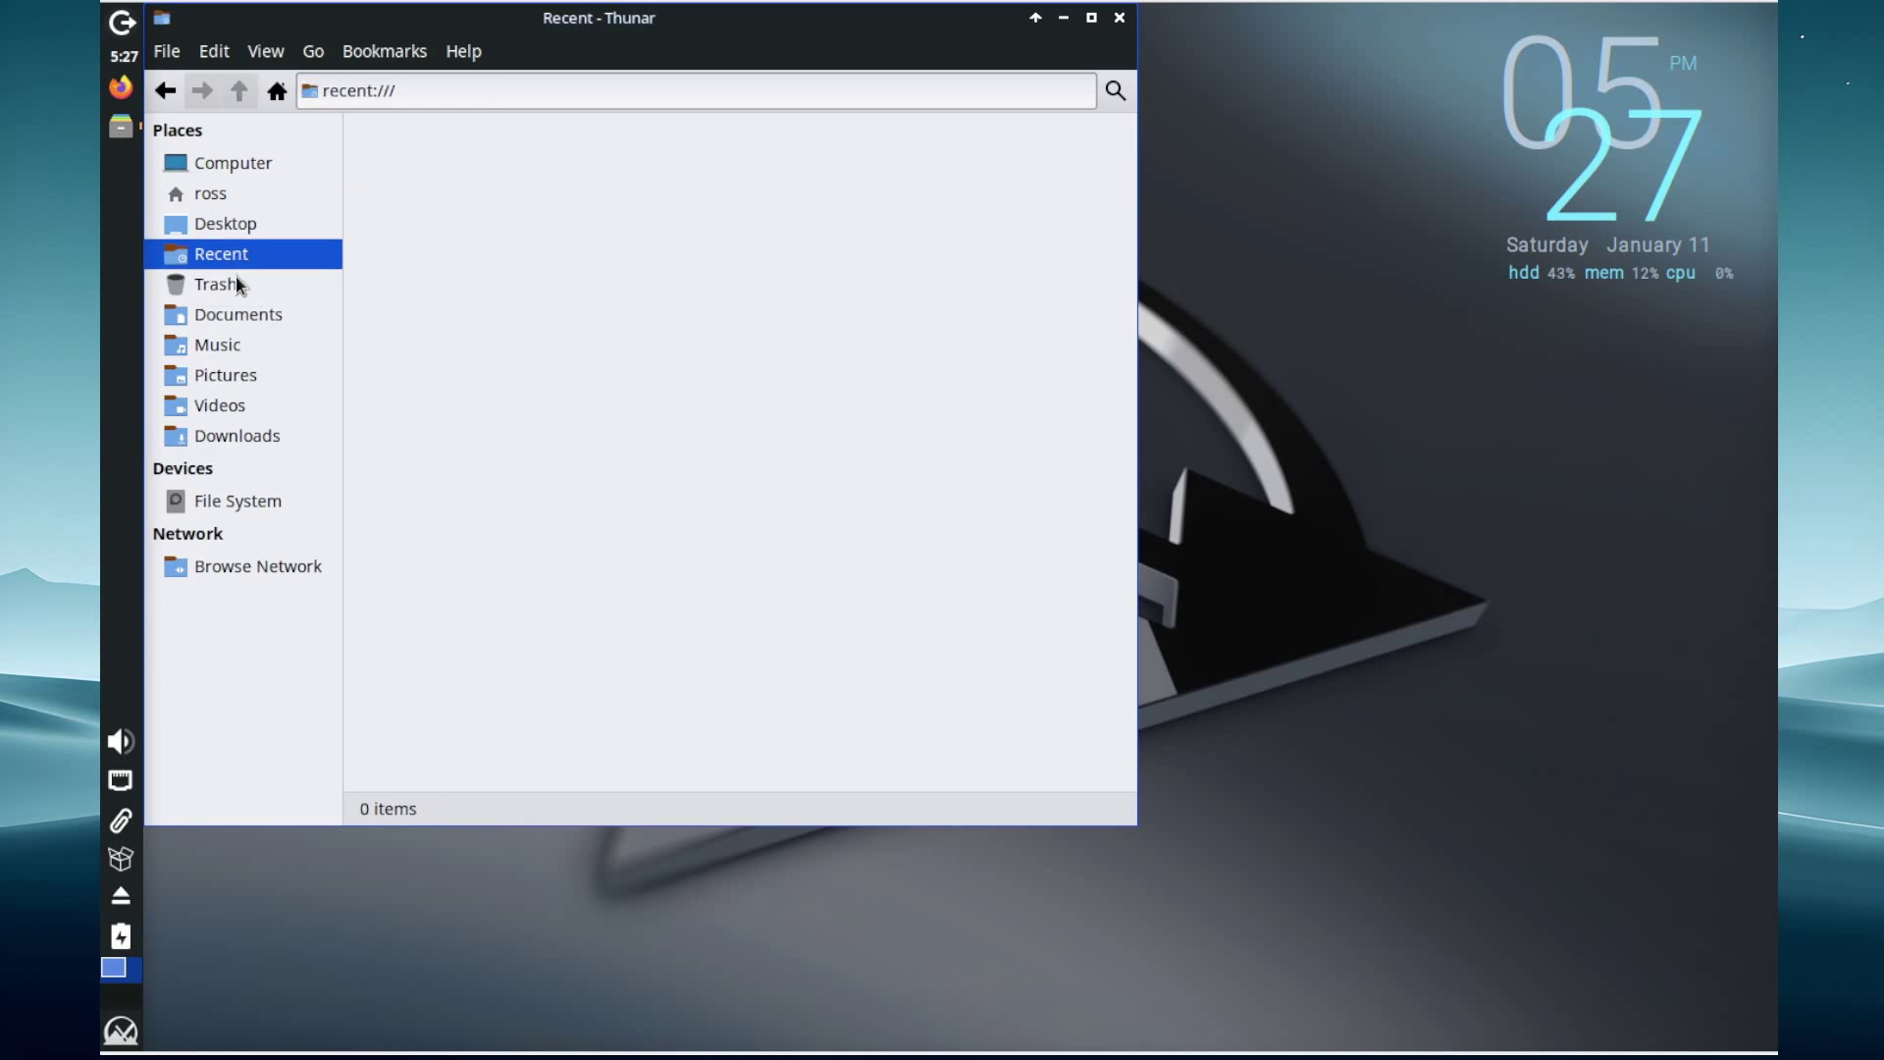
{"action": "left_click", "coordinate": [236, 282]}
{"action": "left_click", "coordinate": [261, 320]}
{"action": "left_click", "coordinate": [240, 197]}
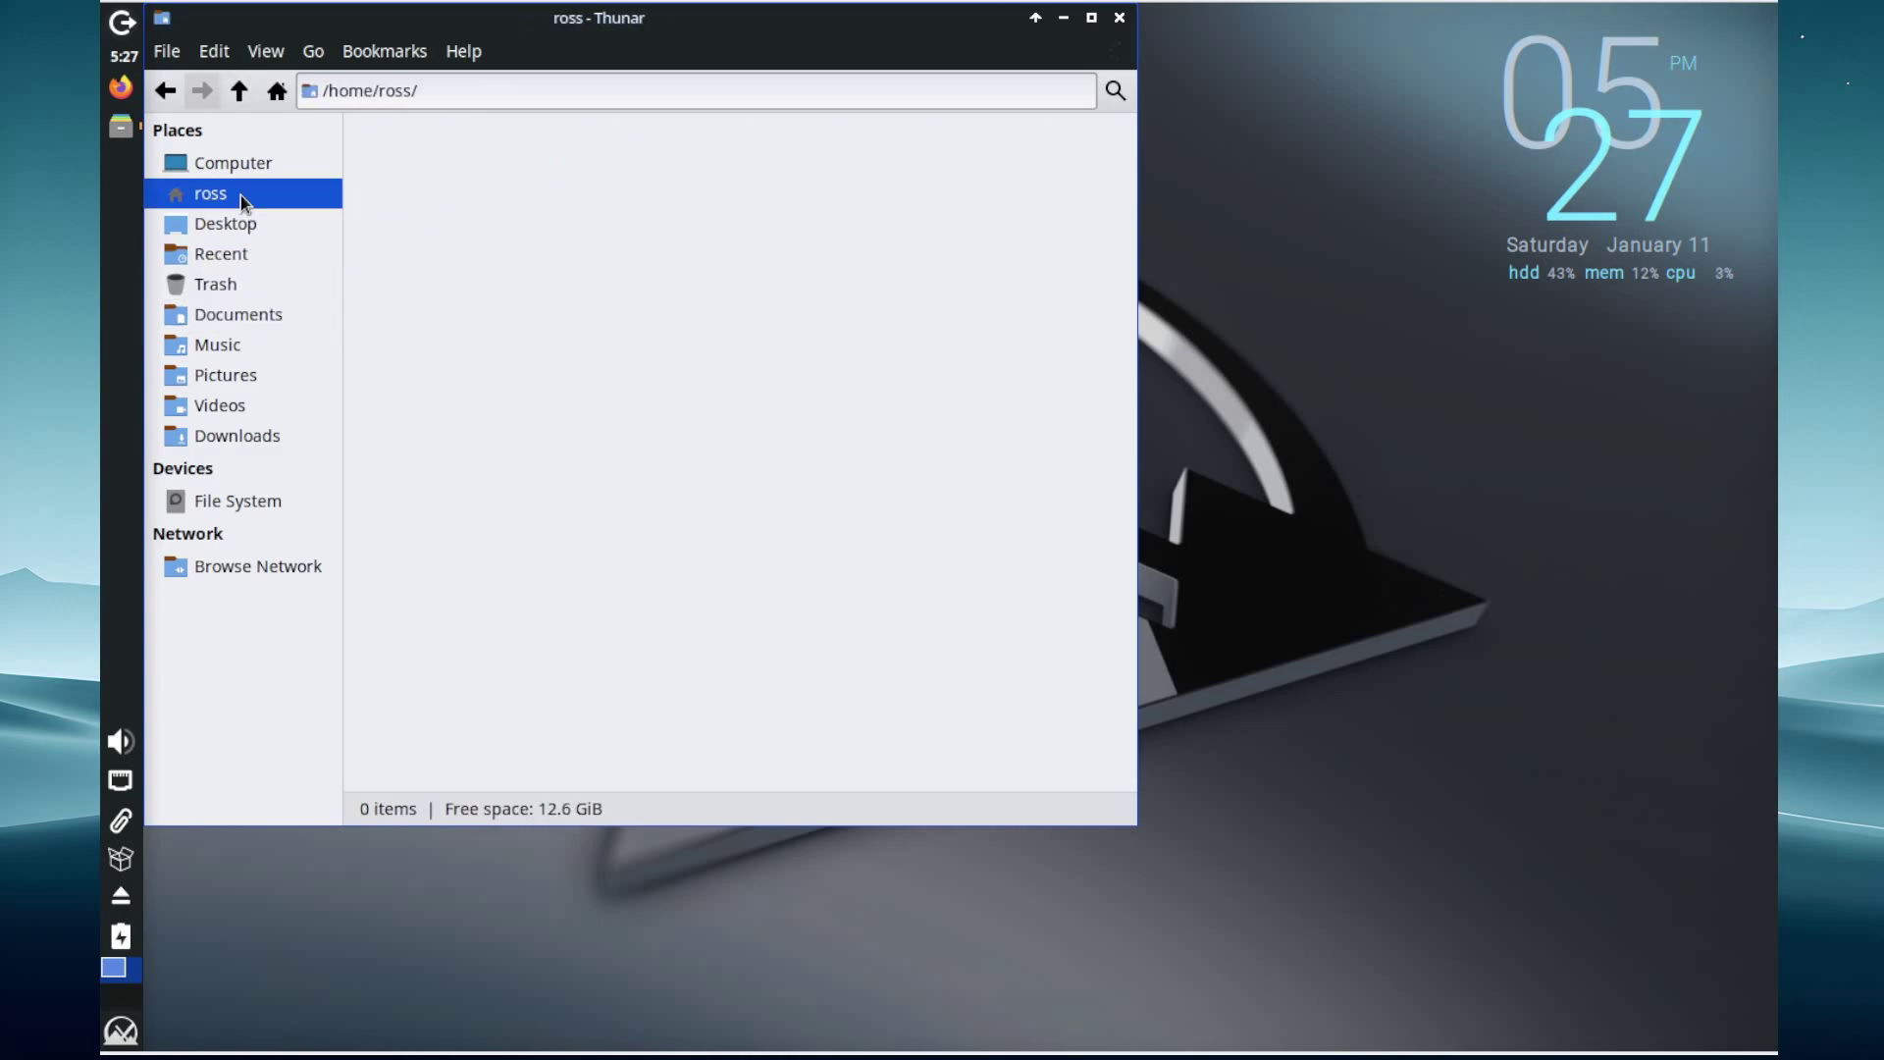
{"action": "left_click", "coordinate": [1119, 17]}
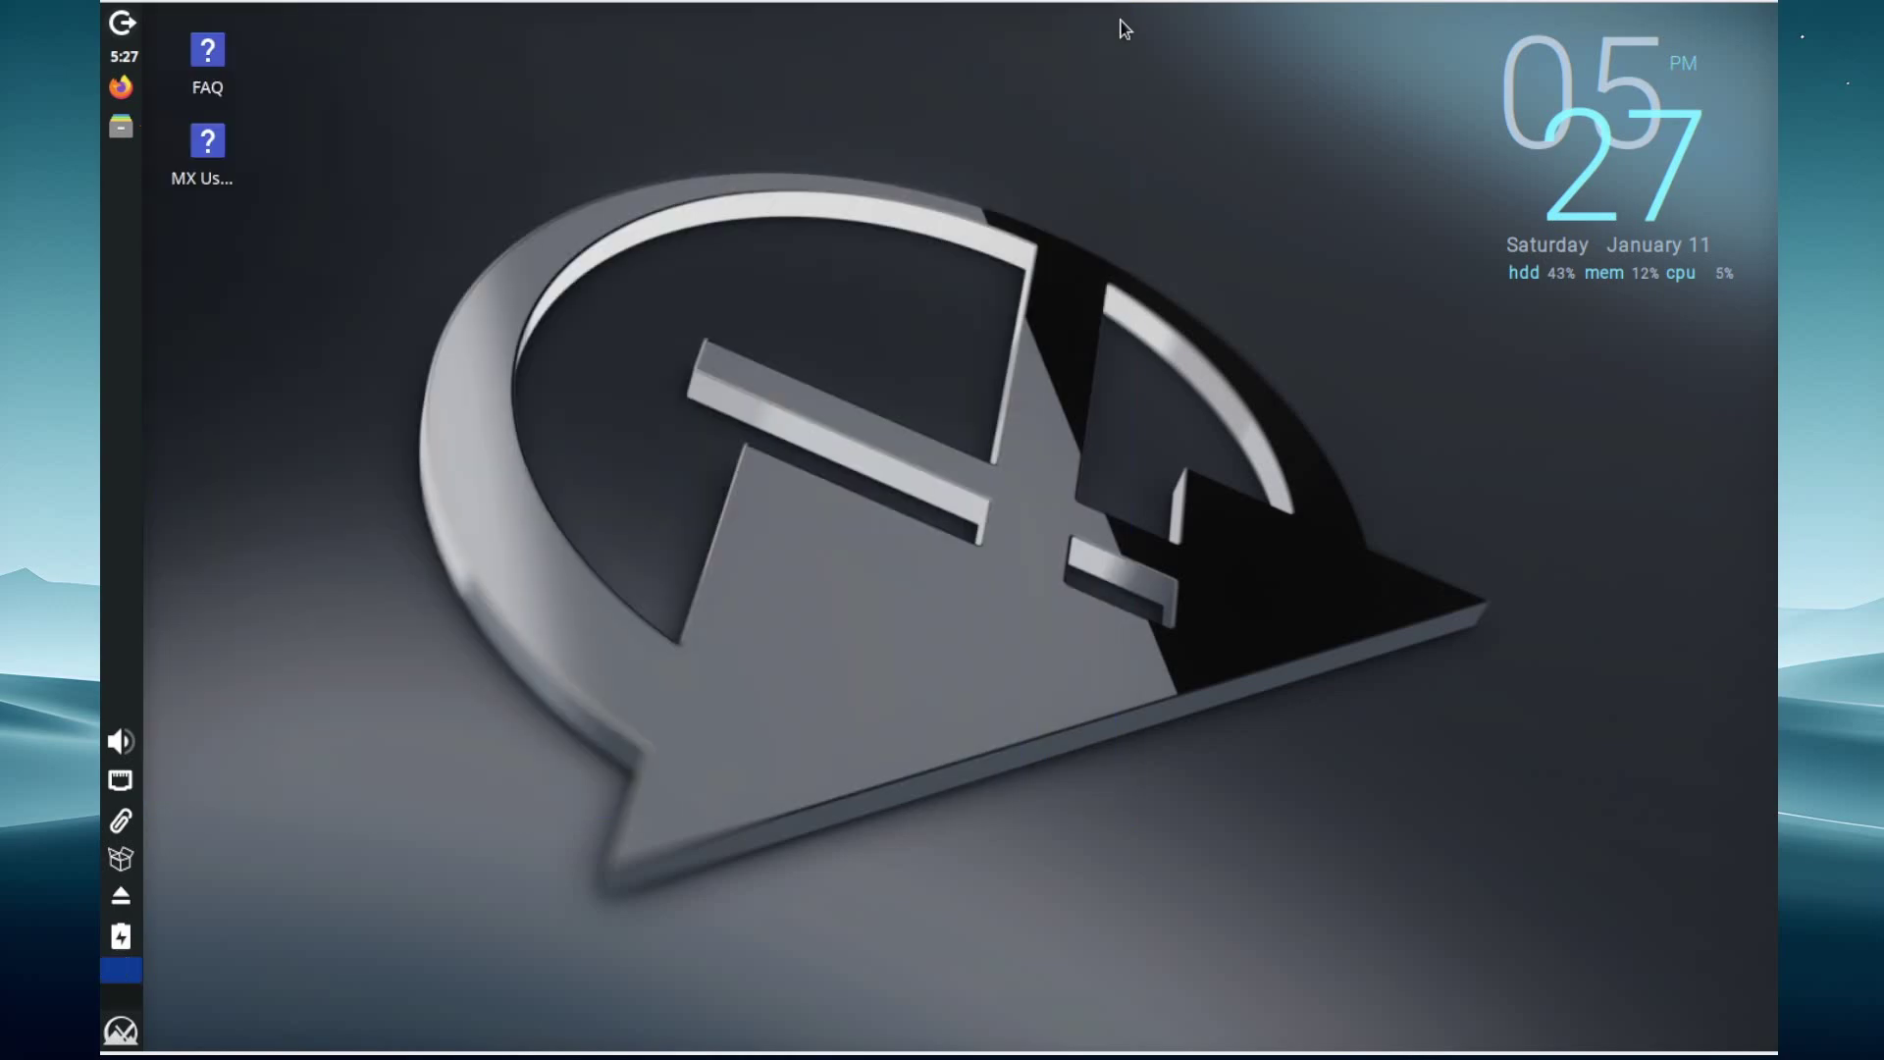